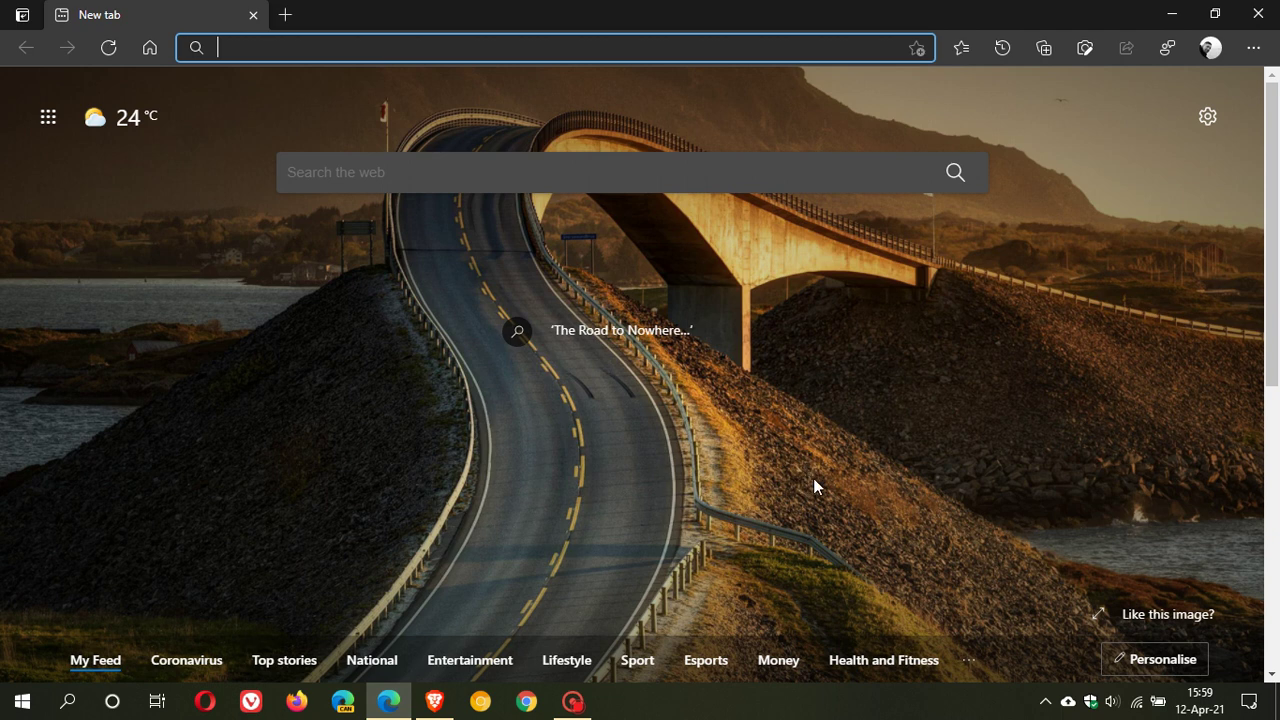
# Step: Check Malwarebytes Browser Guard's blocked ads and trackers statistics, then open Edge's main menu
pyautogui.click(1253, 47)
pyautogui.click(984, 56)
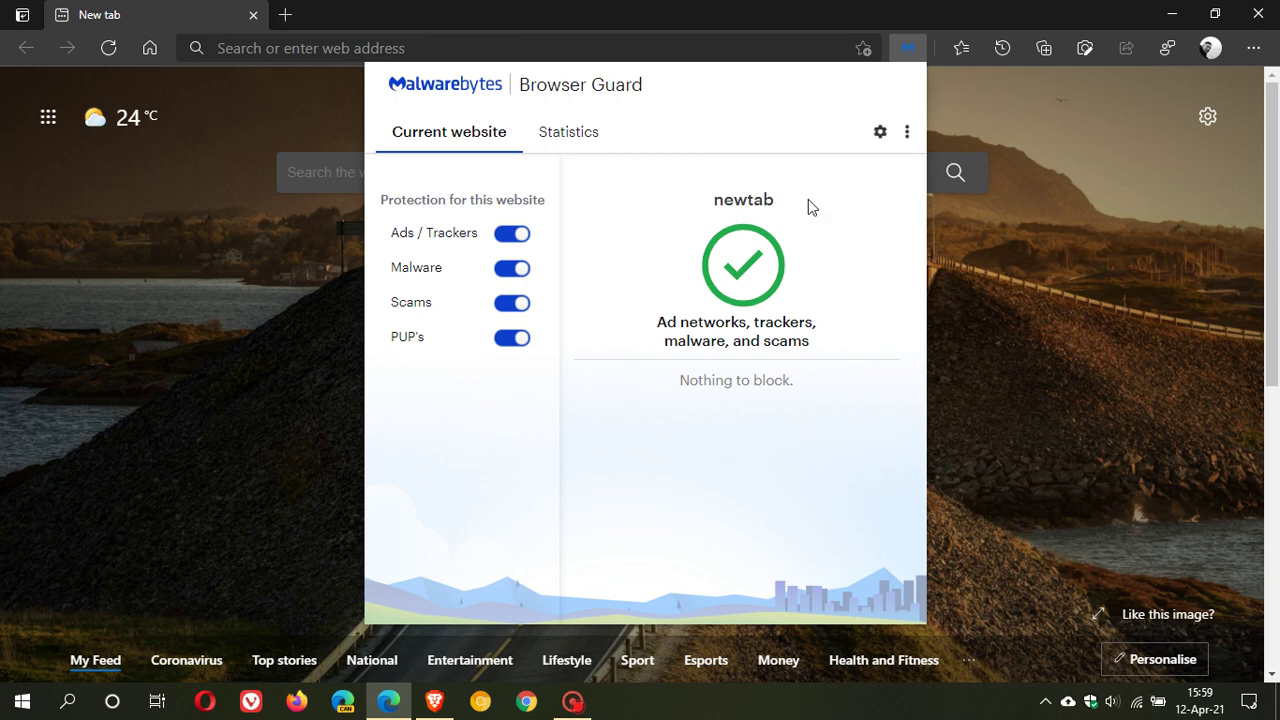
pyautogui.click(571, 137)
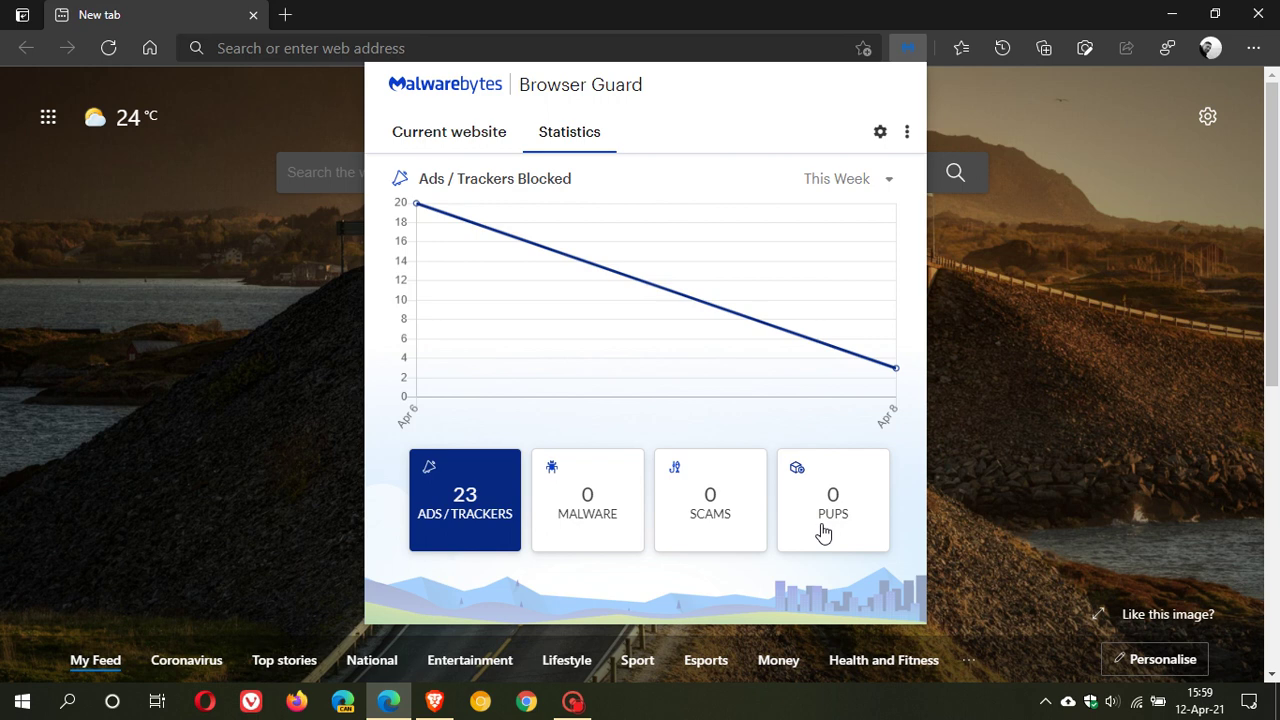
pyautogui.click(1041, 385)
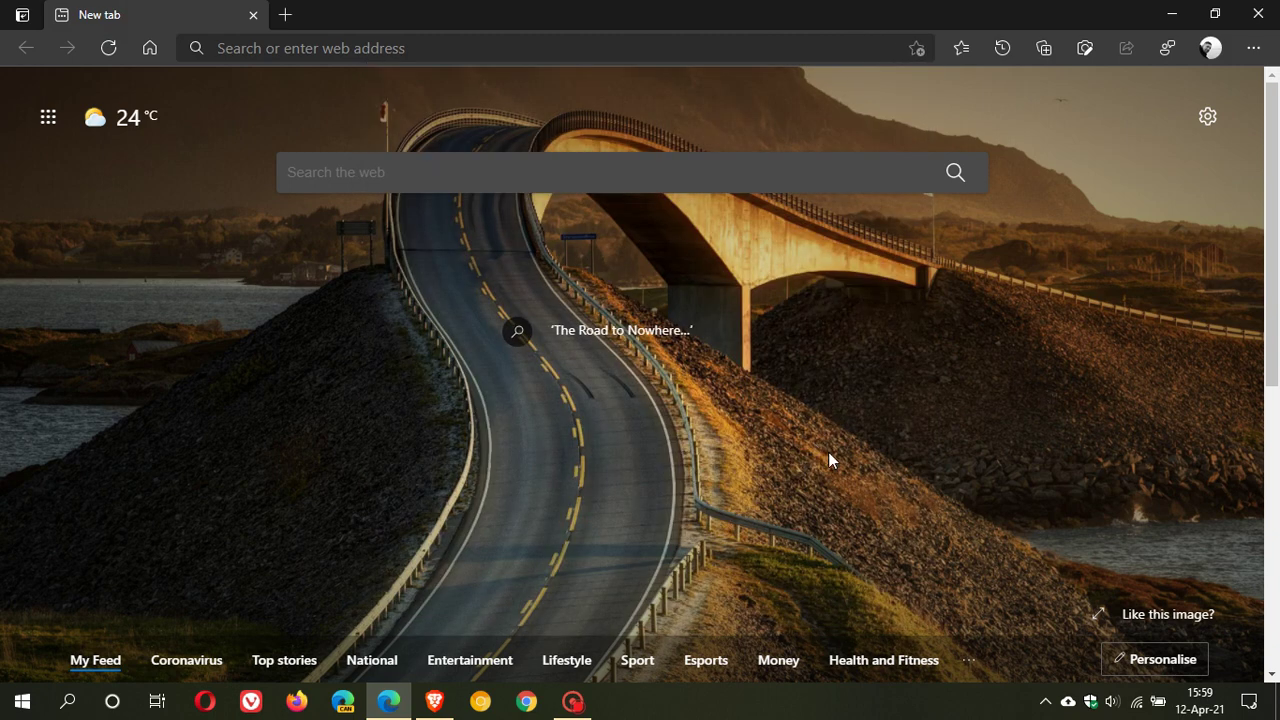
pyautogui.click(1253, 48)
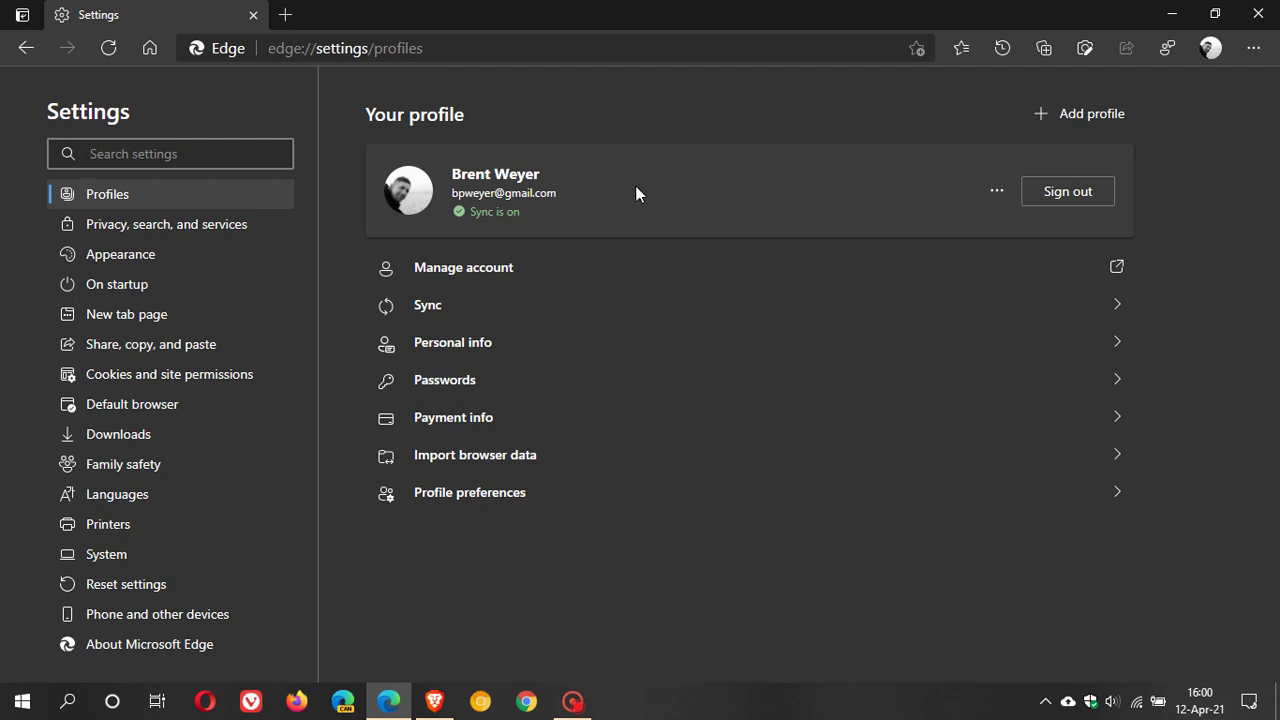
# Step: On the Sync page, toggle Collections on and back off, then return to Profiles
pyautogui.click(438, 313)
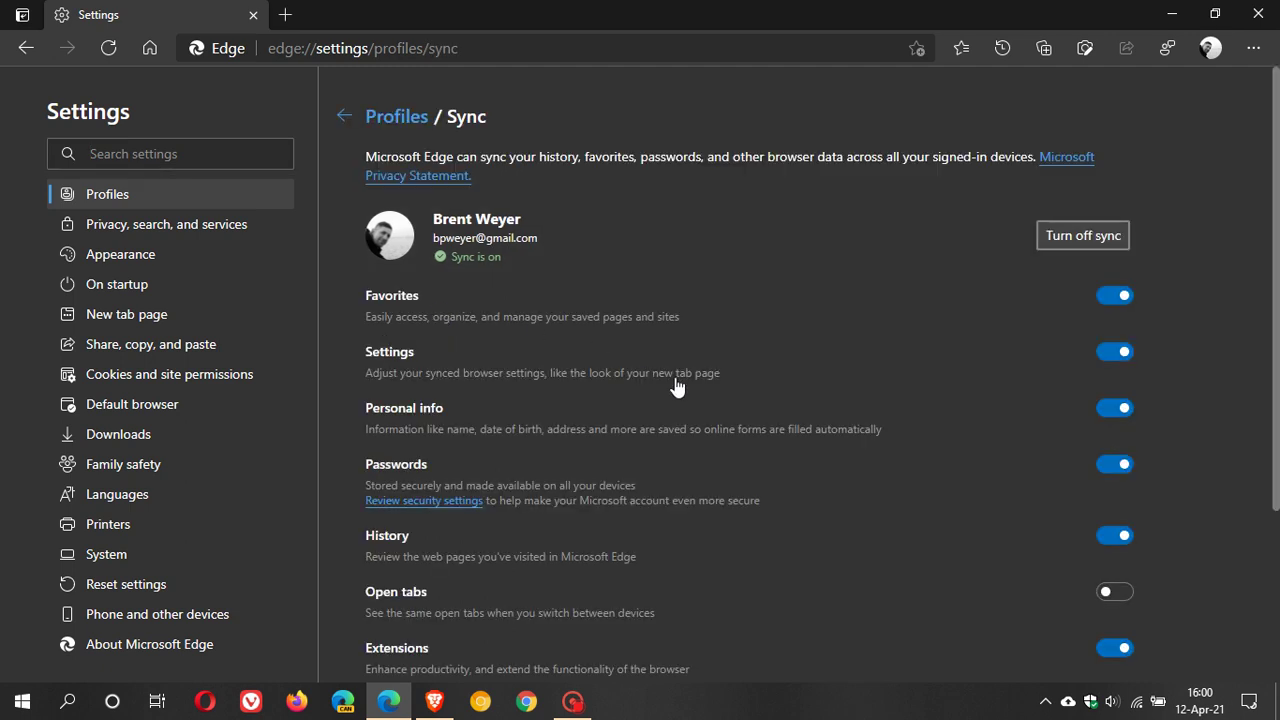
pyautogui.scroll(-2, 758, 412)
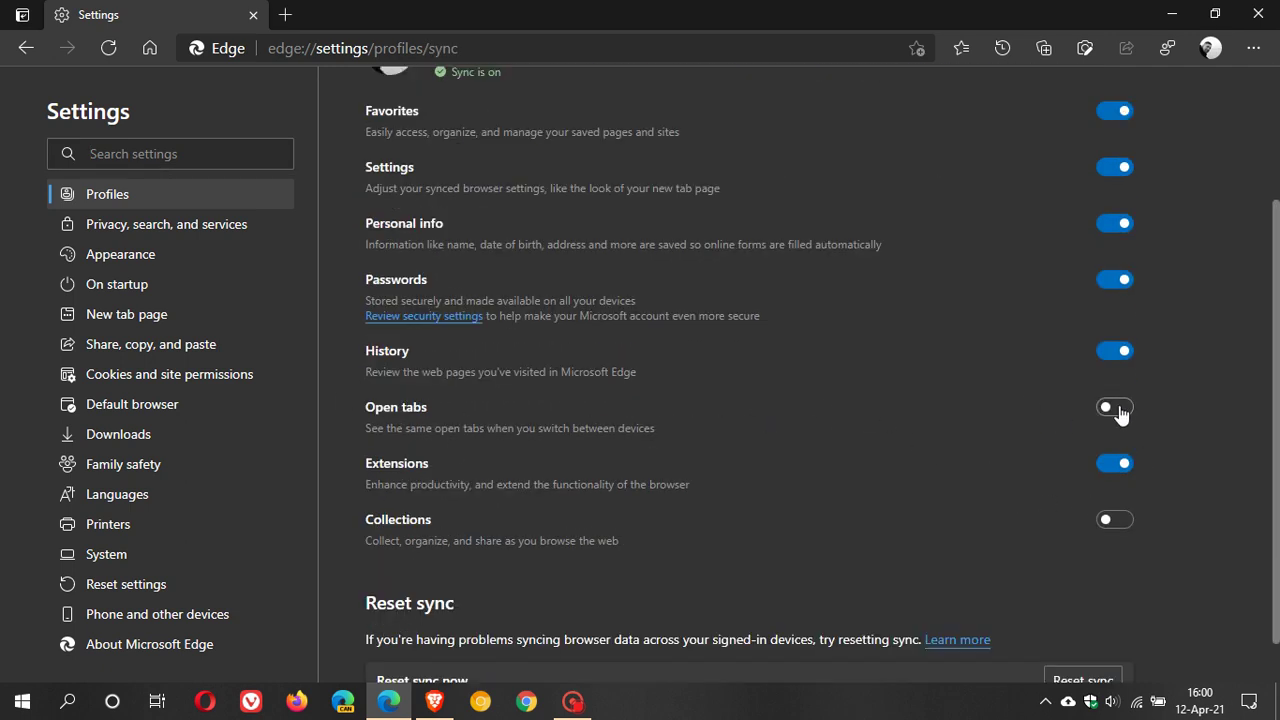
pyautogui.click(1126, 525)
pyautogui.click(1112, 523)
pyautogui.scroll(2, 792, 483)
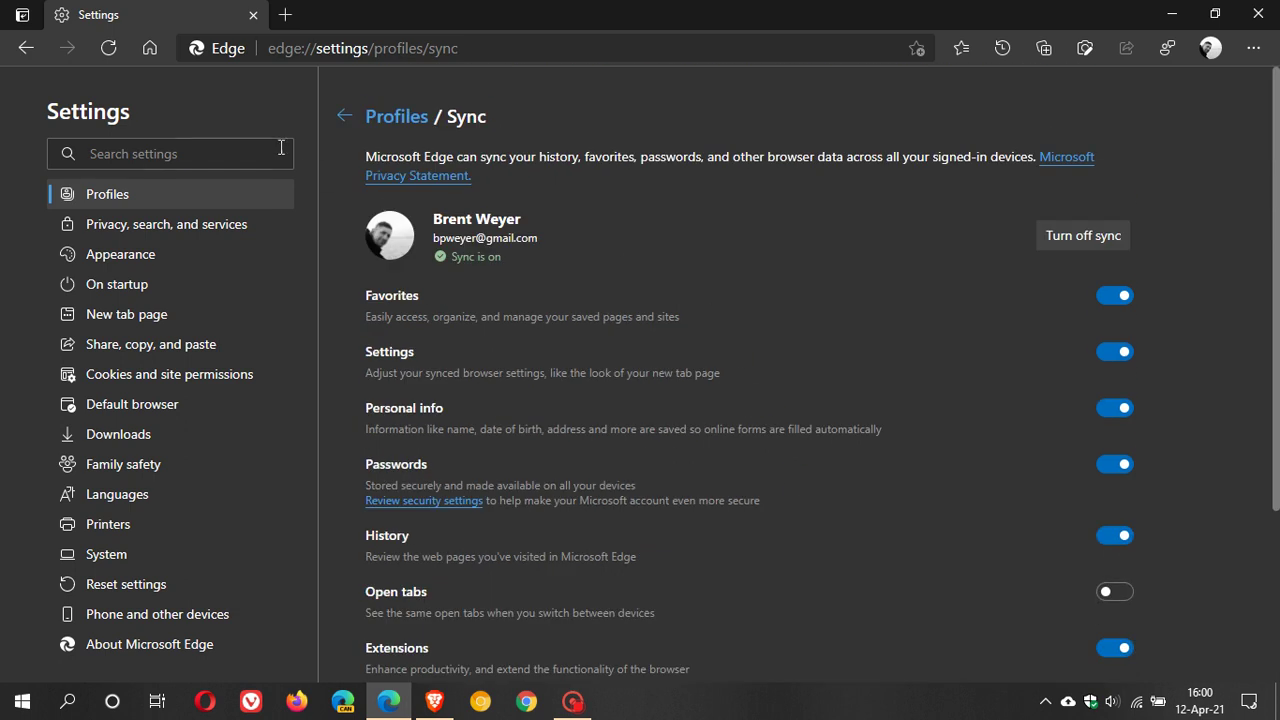
pyautogui.click(337, 116)
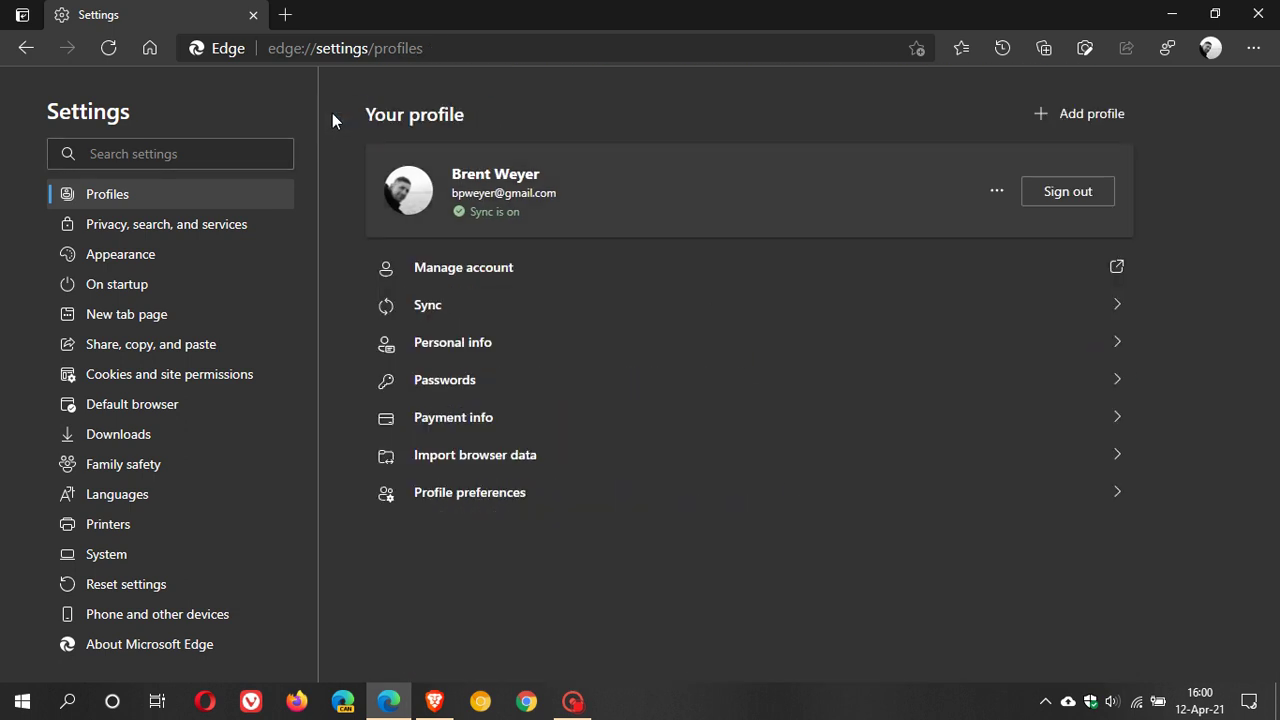
pyautogui.click(462, 385)
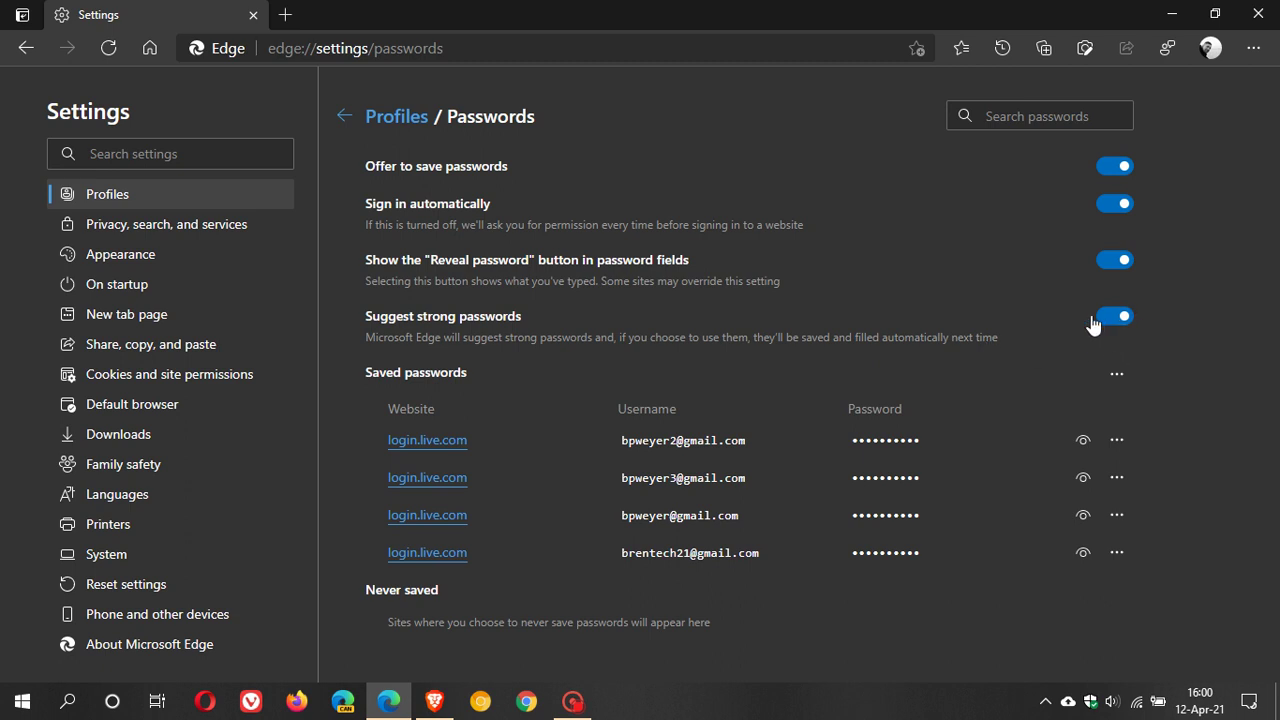
pyautogui.click(347, 114)
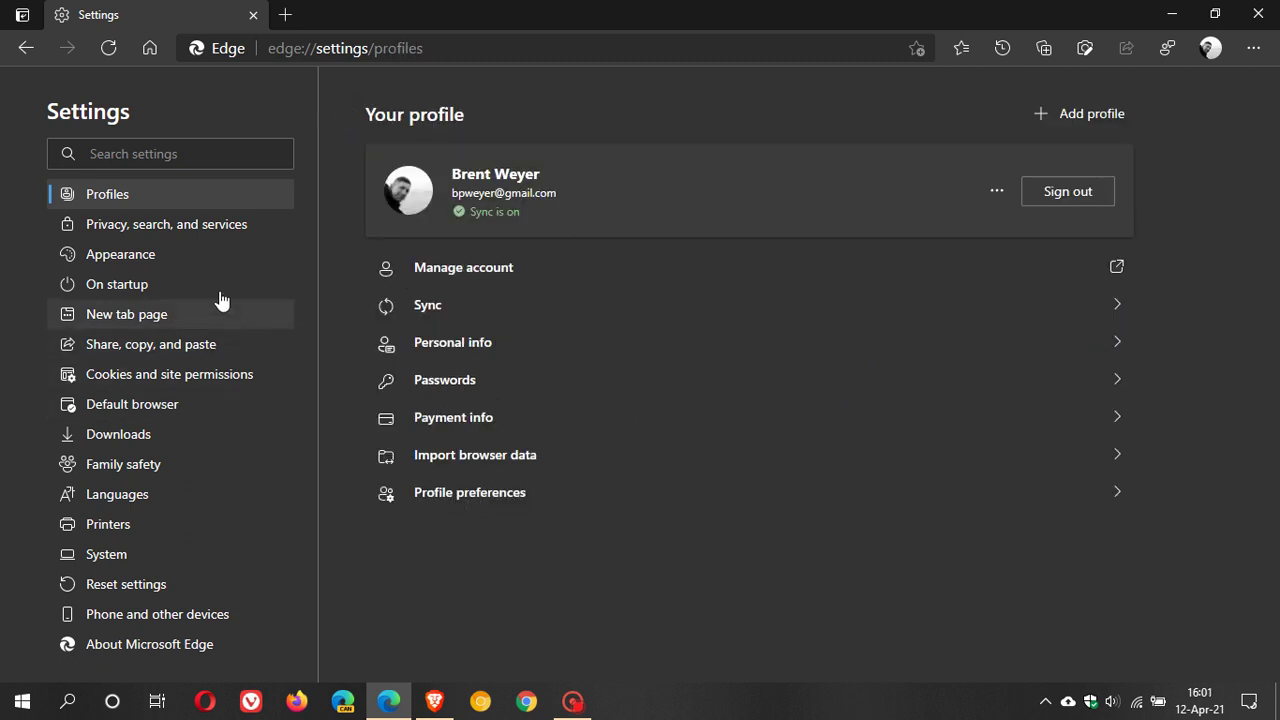
# Step: On Privacy, search, and services, try Strict tracking prevention, then reselect Balanced
pyautogui.click(146, 234)
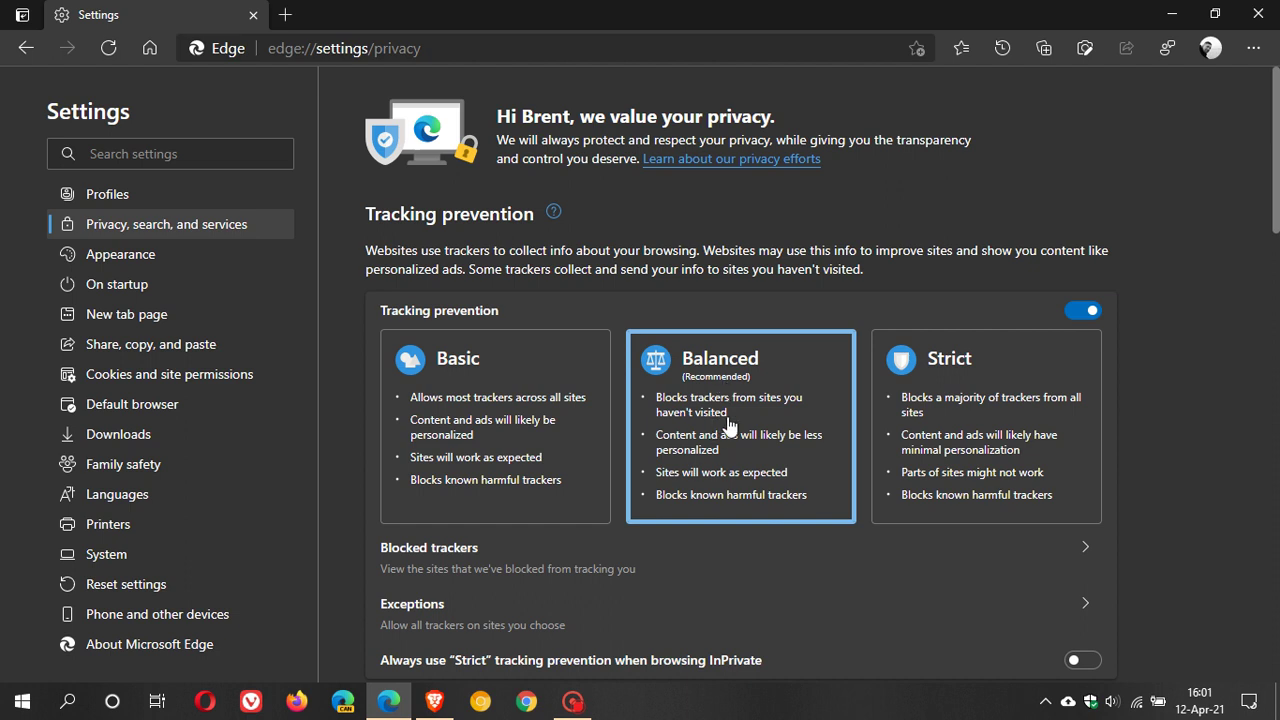
pyautogui.click(972, 441)
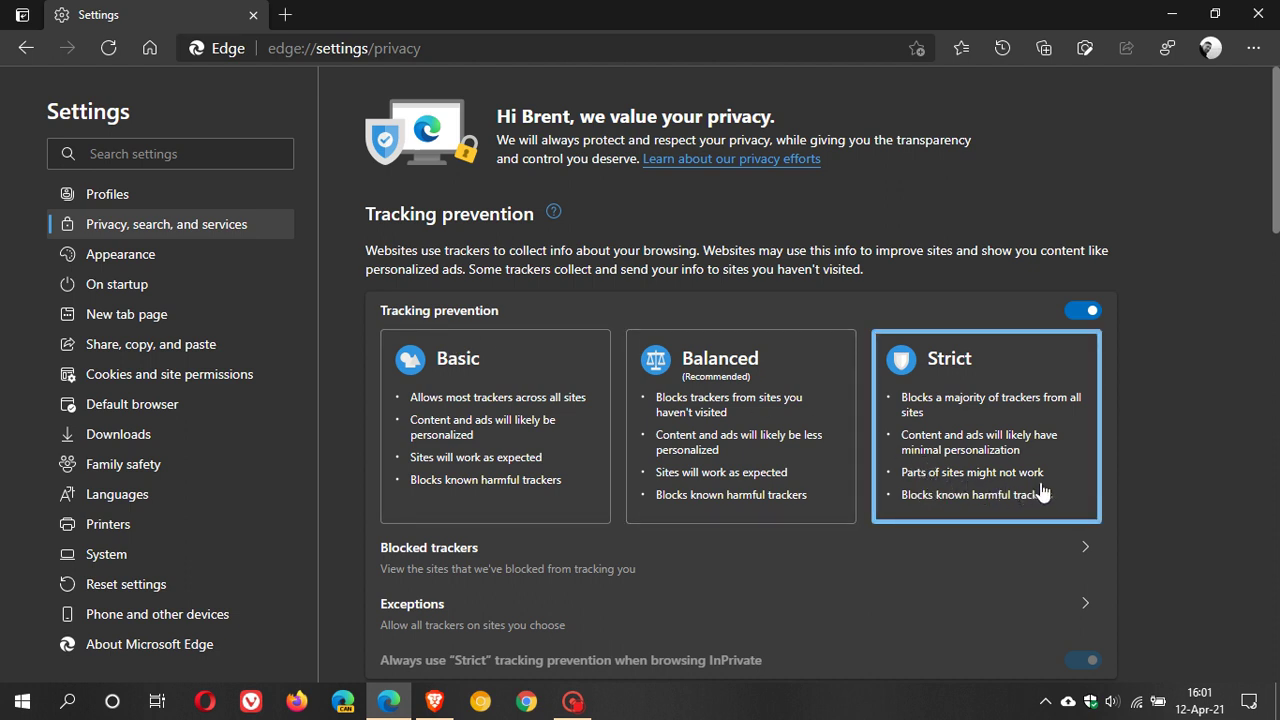
pyautogui.click(738, 422)
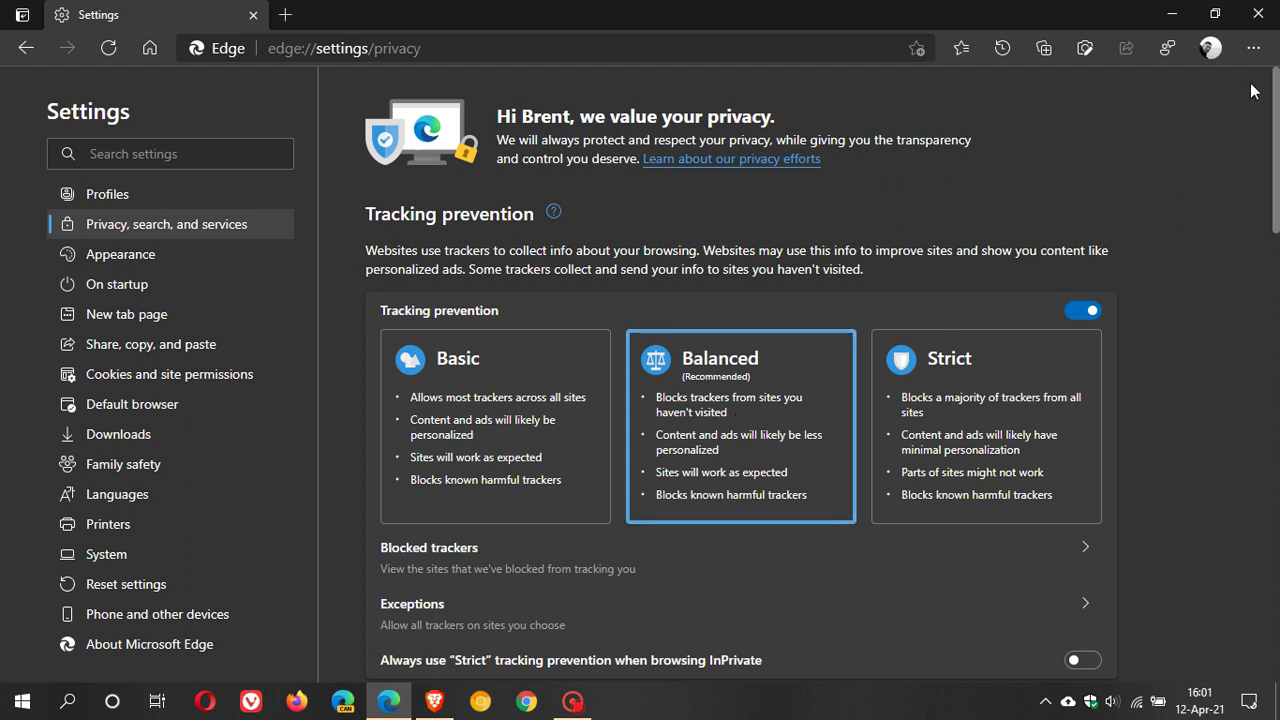
pyautogui.click(1255, 49)
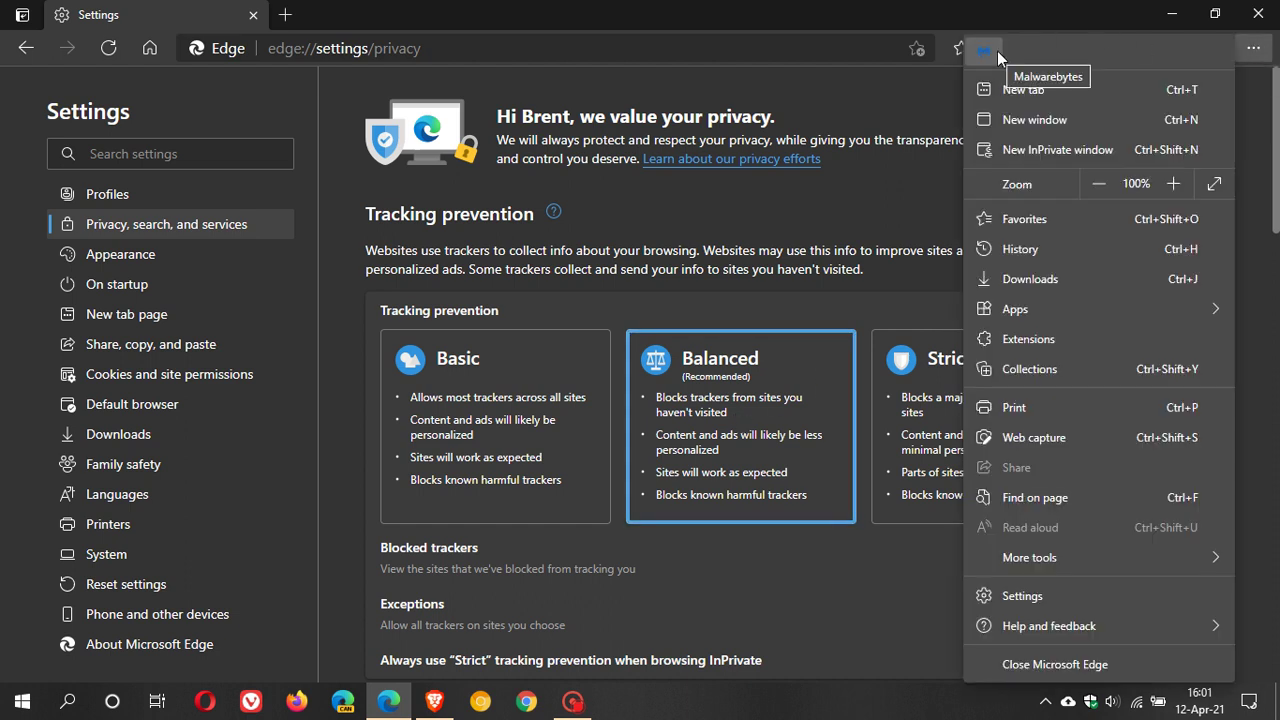
pyautogui.click(874, 202)
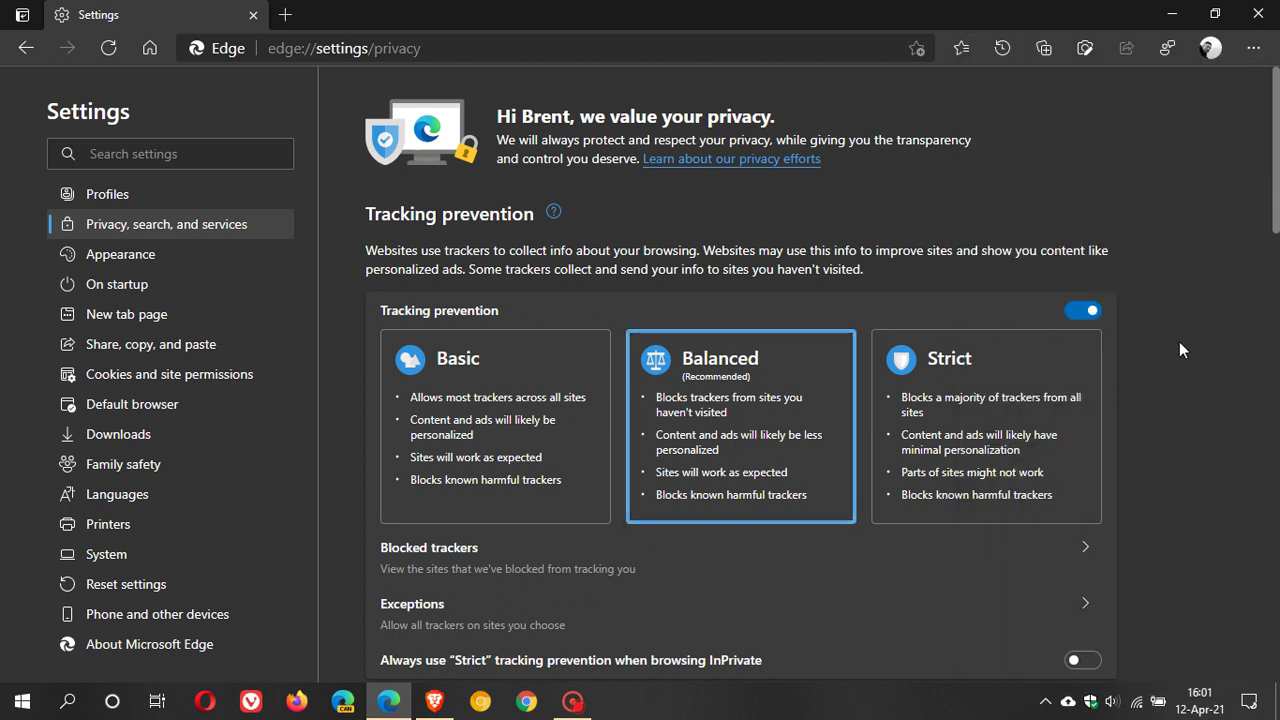
# Step: Open the Clear browsing data dialog from the Privacy, search, and services page
pyautogui.scroll(-5, 1179, 342)
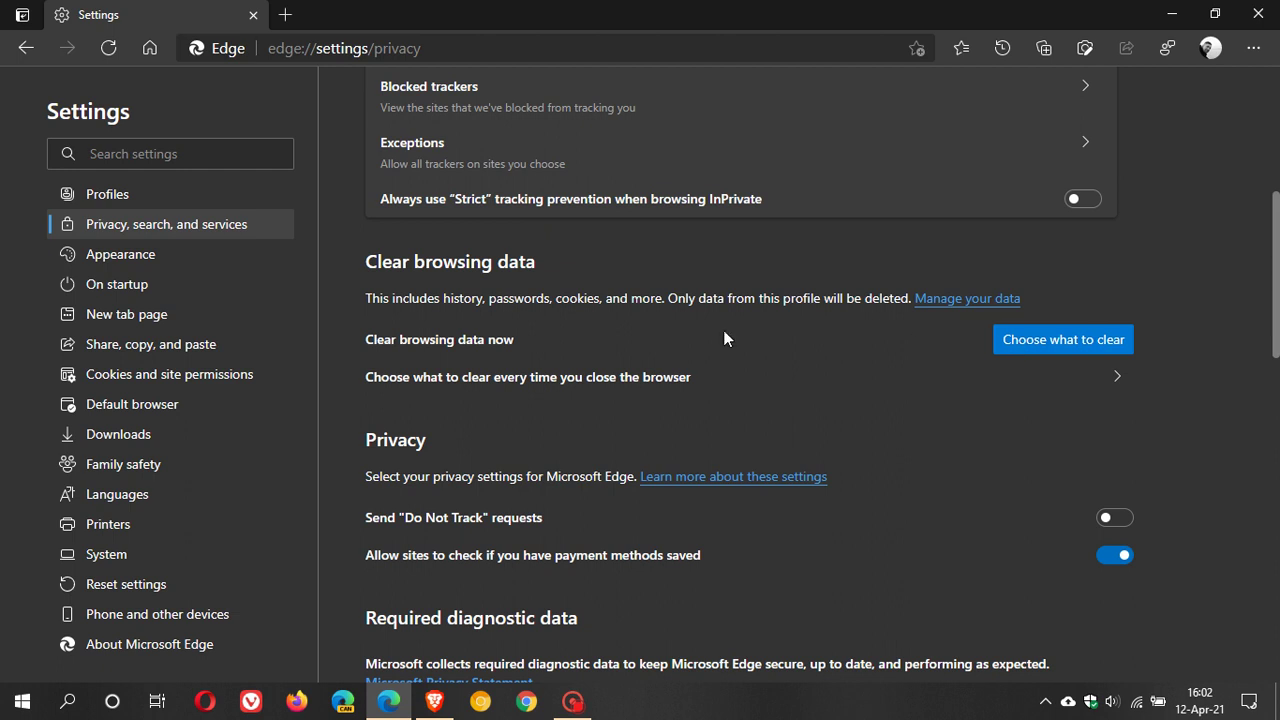
pyautogui.click(1030, 341)
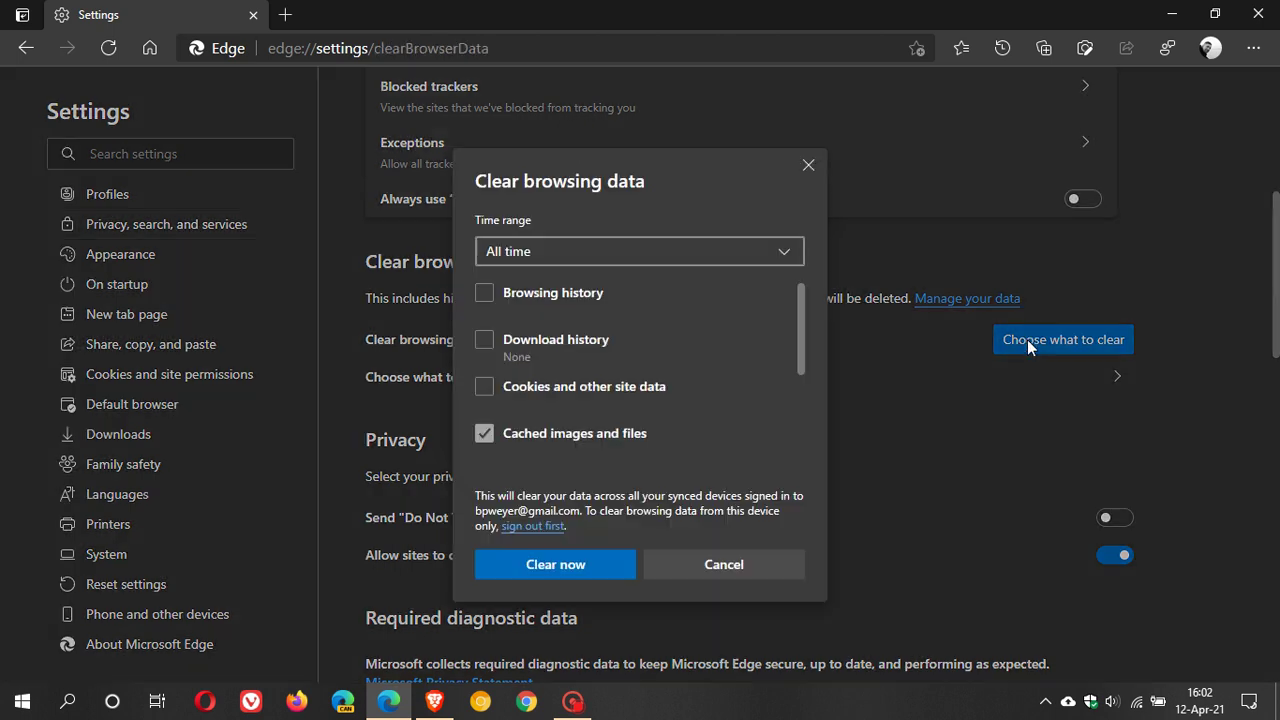
pyautogui.click(1251, 50)
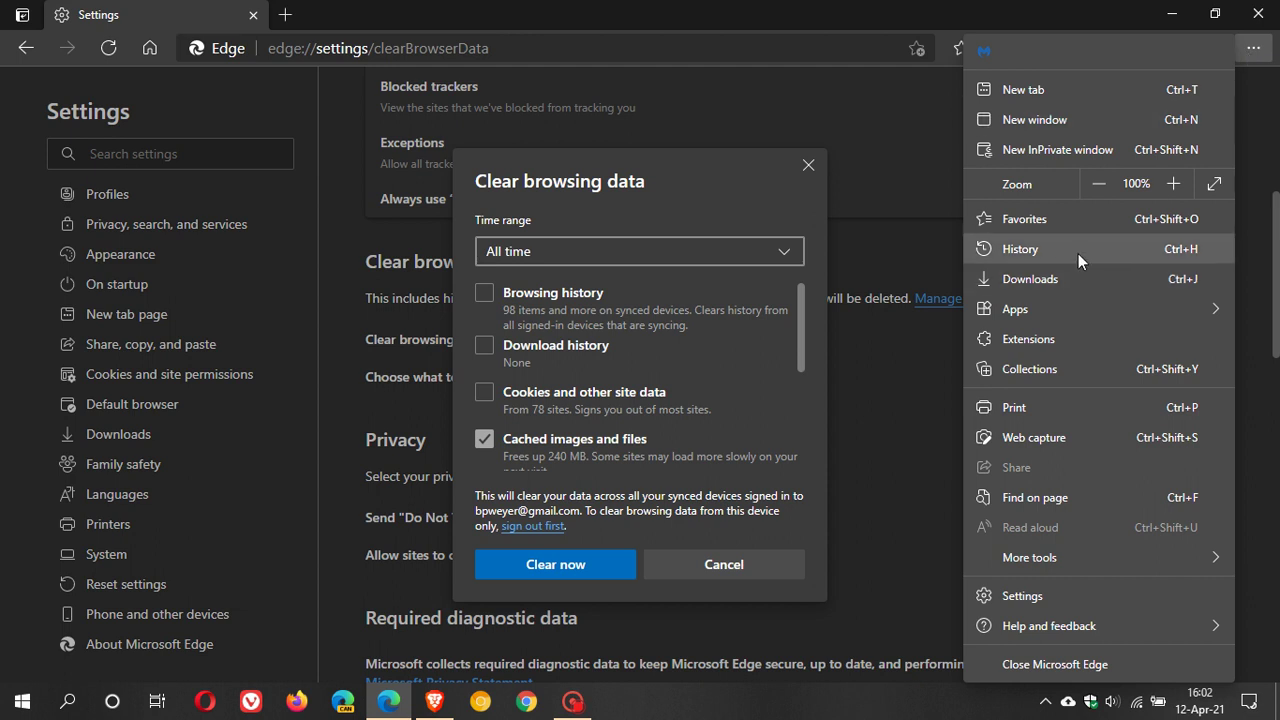
pyautogui.click(725, 370)
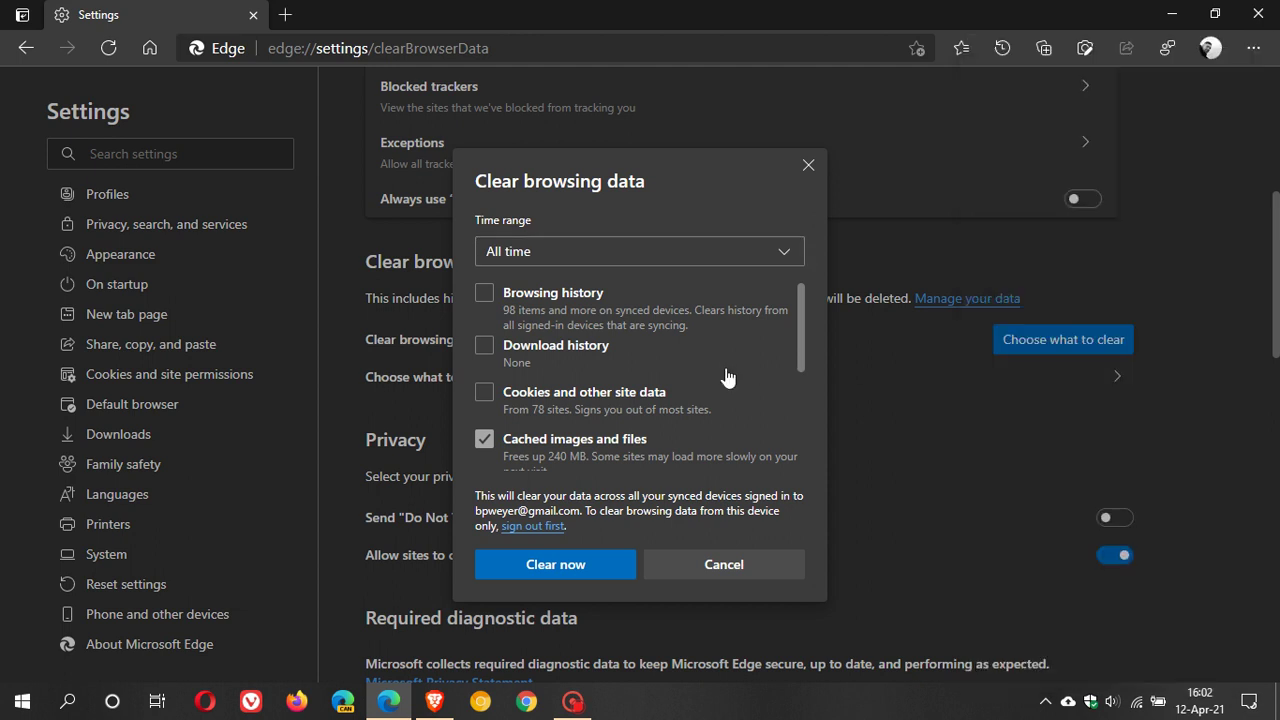
# Step: Keep Time range on All time, untick Download history, and leave cached images and files ticked
pyautogui.click(727, 374)
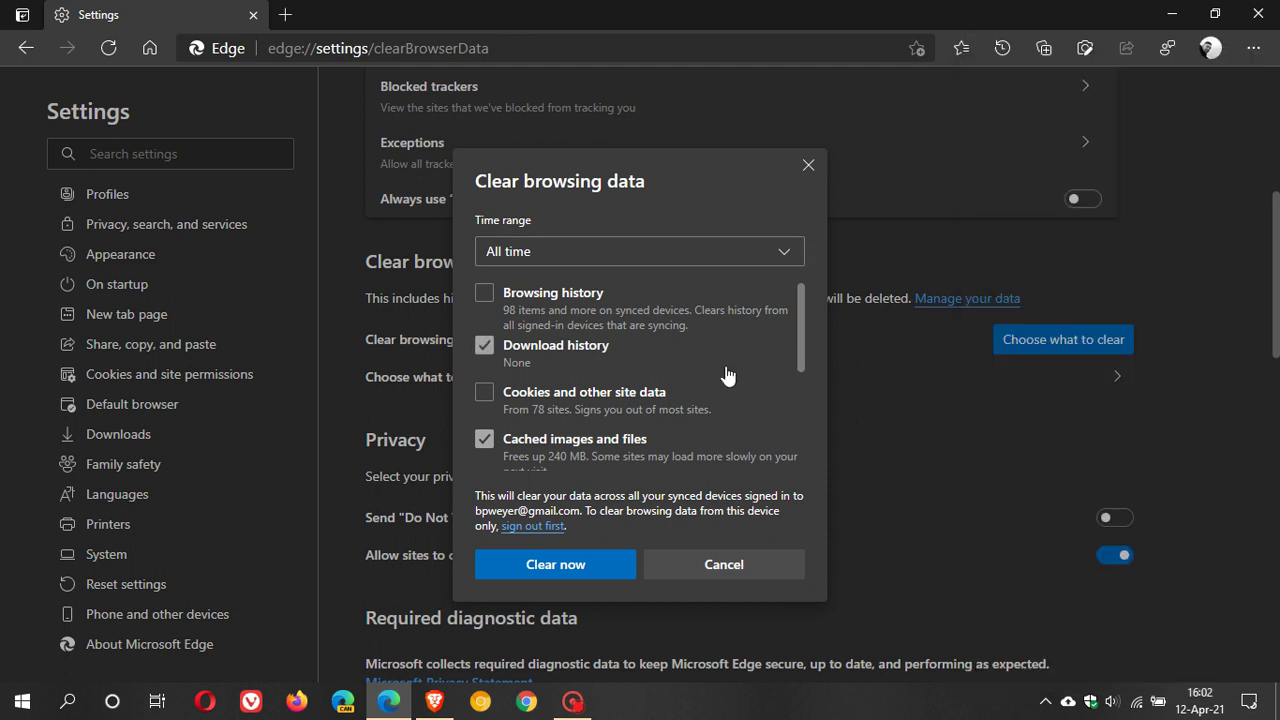
pyautogui.click(484, 347)
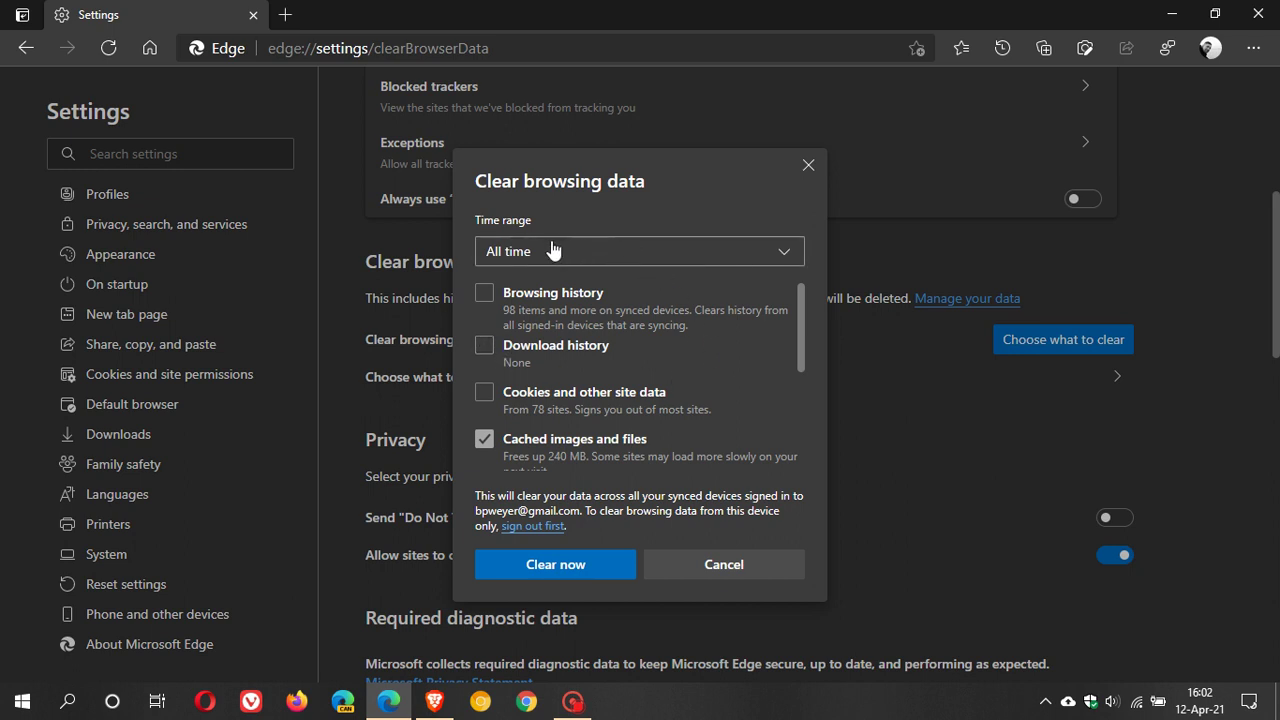
pyautogui.click(690, 252)
pyautogui.click(740, 235)
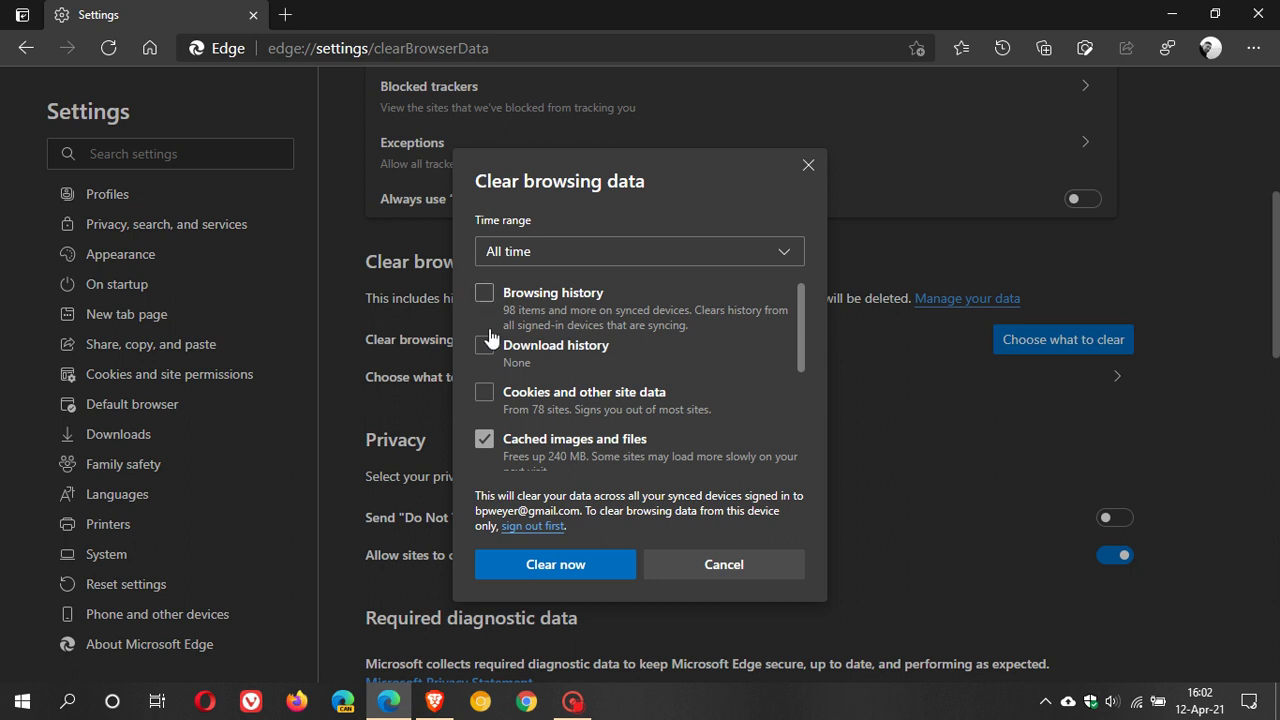
pyautogui.scroll(-3, 733, 366)
pyautogui.scroll(-2, 735, 367)
pyautogui.scroll(5, 737, 366)
# Step: Cancel the Clear browsing data dialog and decline enabling Do Not Track, leaving it off
pyautogui.click(725, 568)
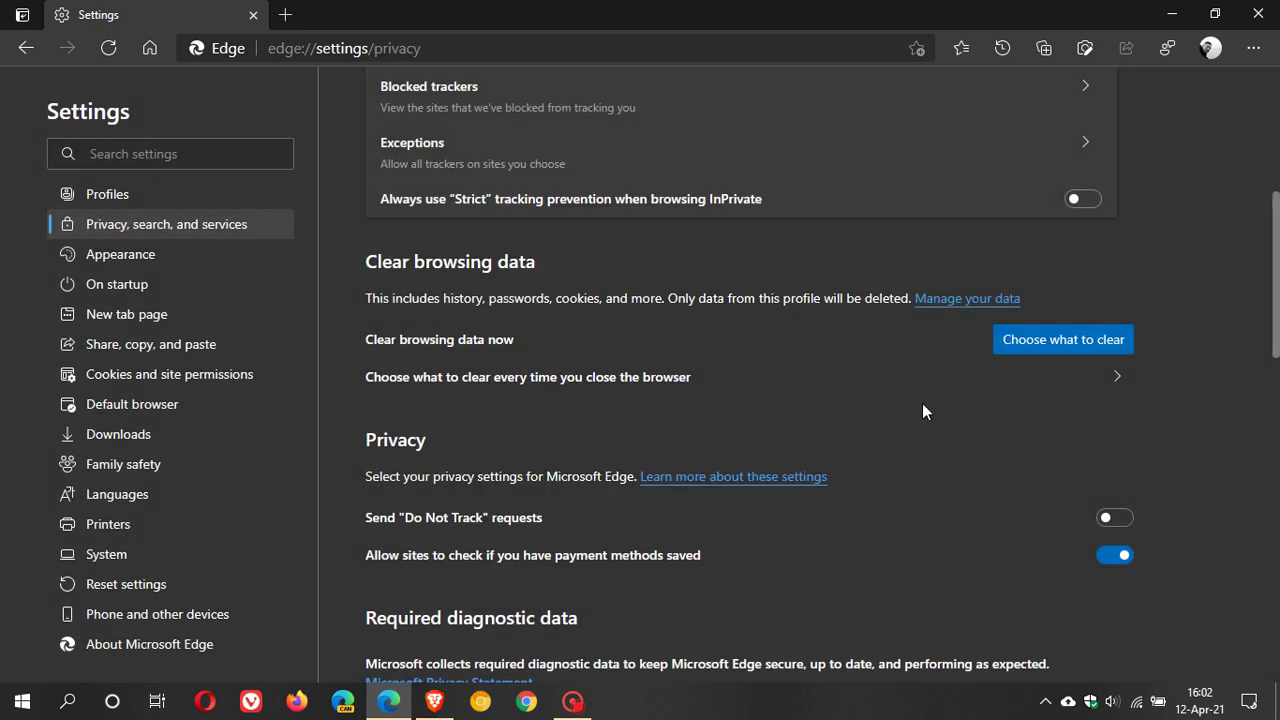
pyautogui.scroll(-2, 922, 403)
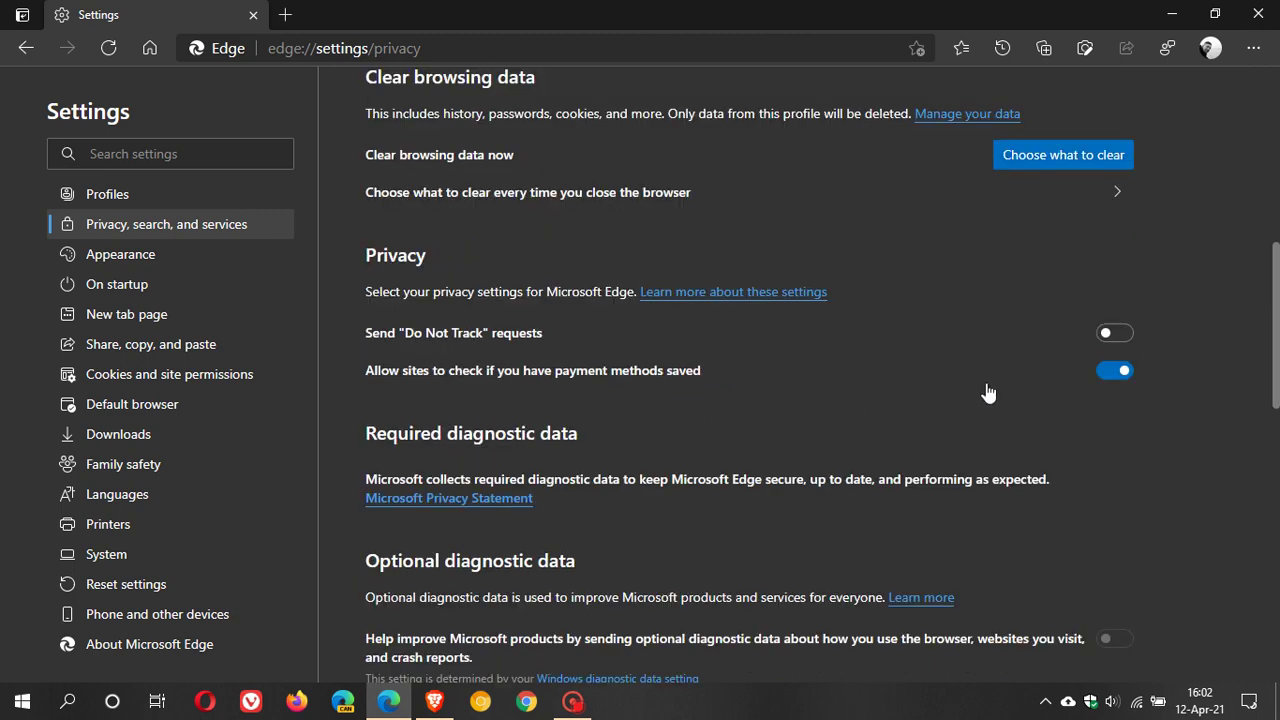
pyautogui.click(1114, 334)
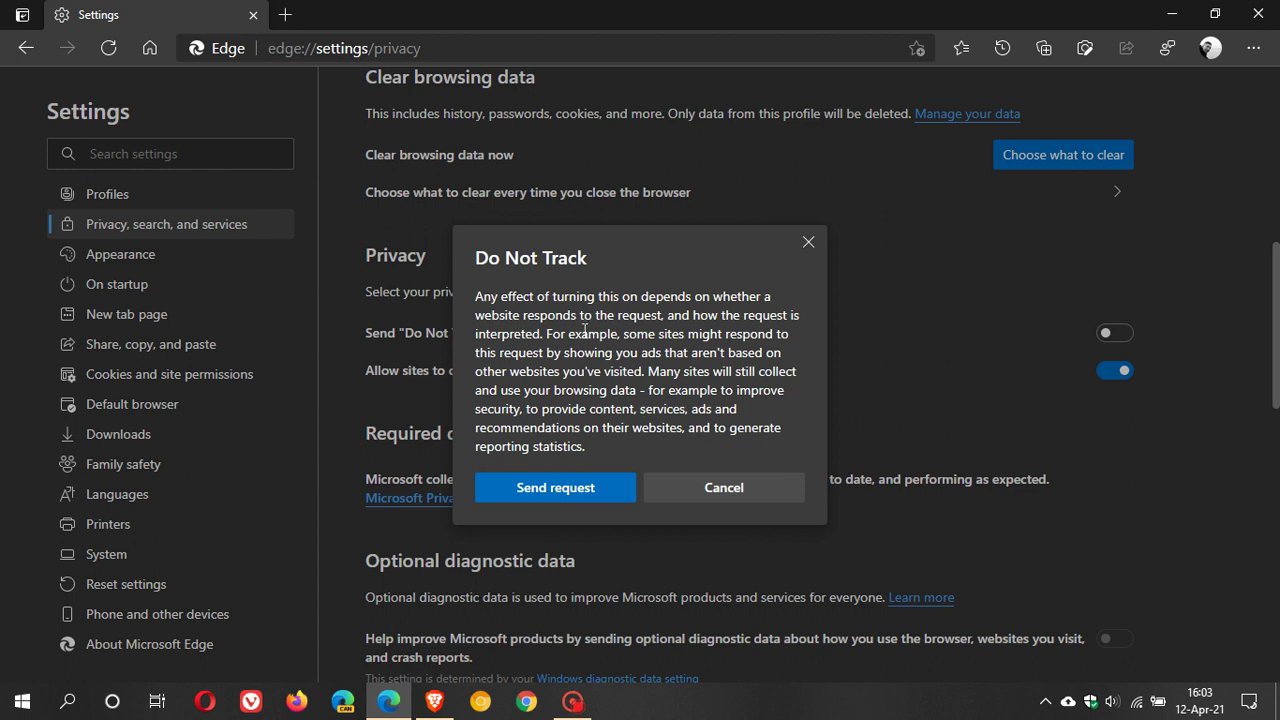
pyautogui.click(743, 495)
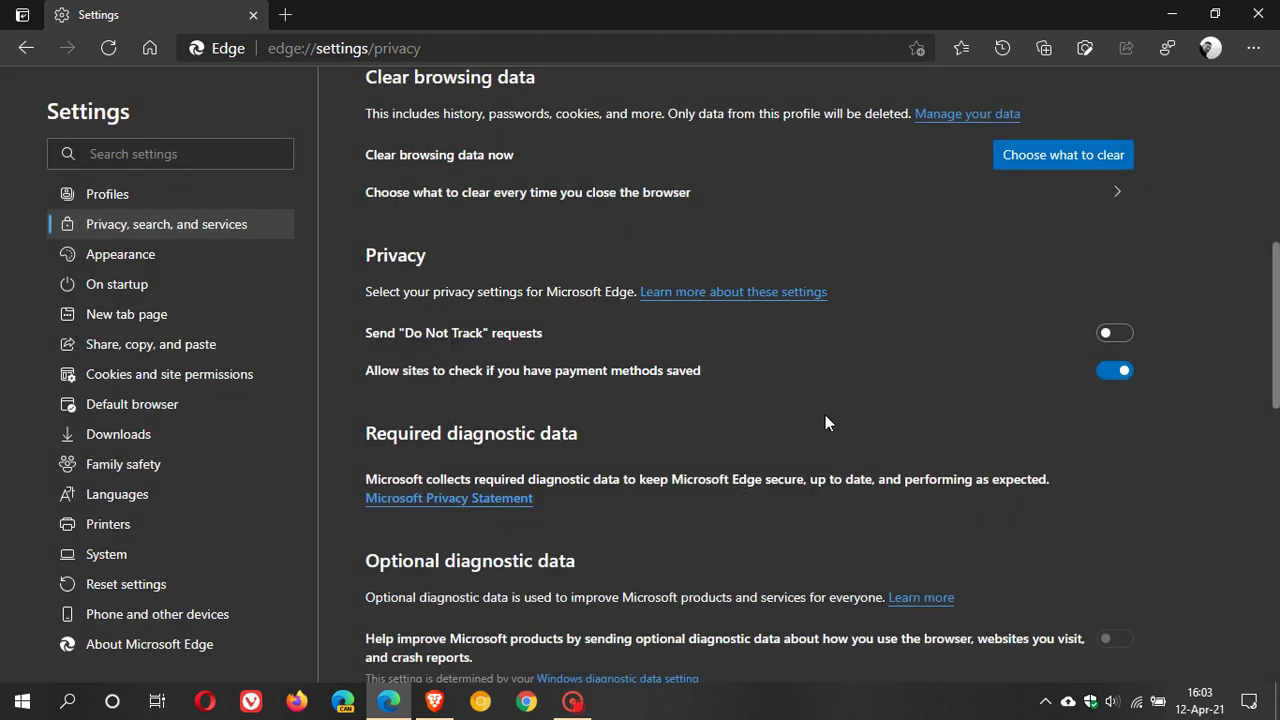
pyautogui.scroll(-2, 833, 426)
pyautogui.scroll(-1, 832, 425)
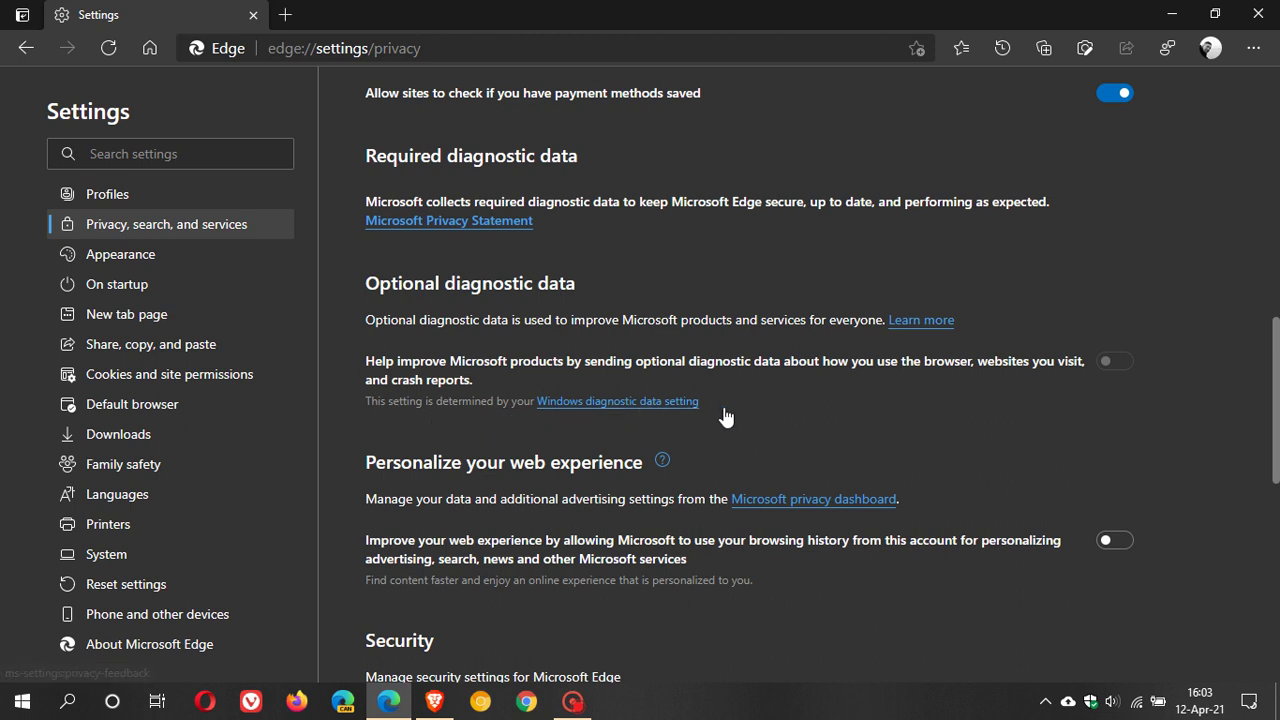
# Step: Check Windows Privacy > Diagnostics & feedback shows Required diagnostic data, then minimize Settings
pyautogui.click(15, 710)
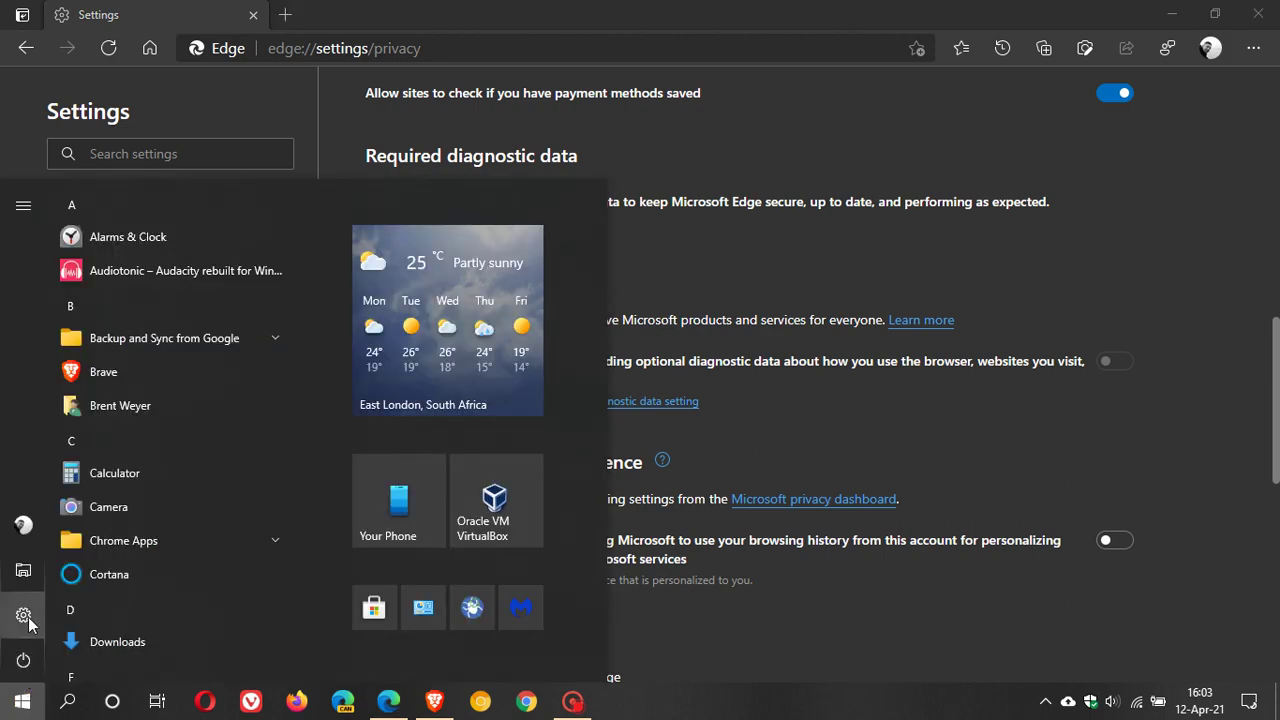
pyautogui.click(25, 617)
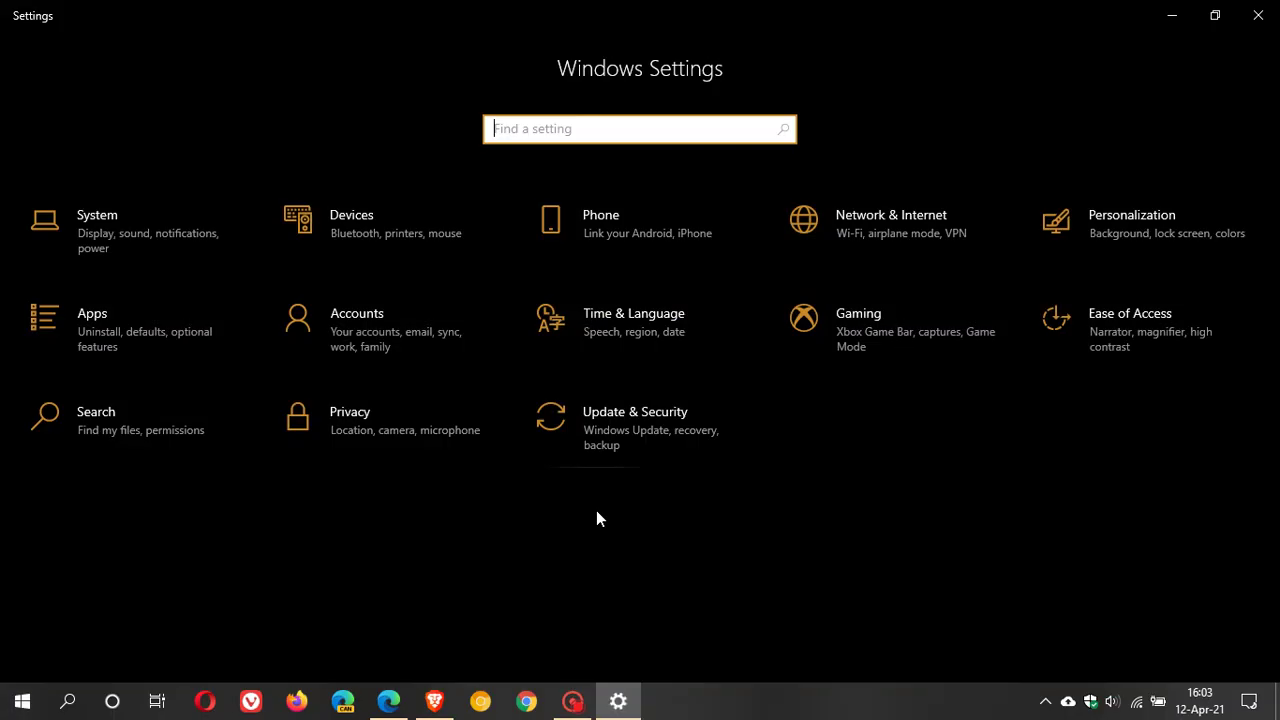
pyautogui.click(427, 446)
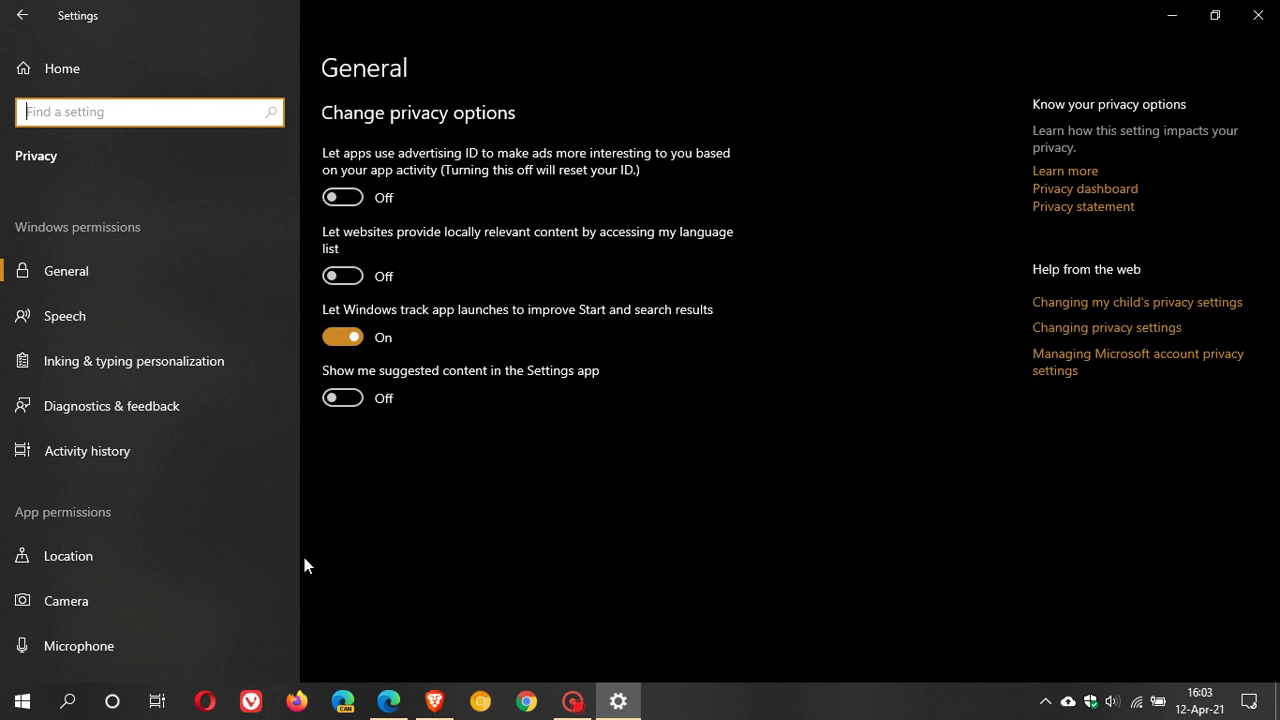
pyautogui.click(176, 409)
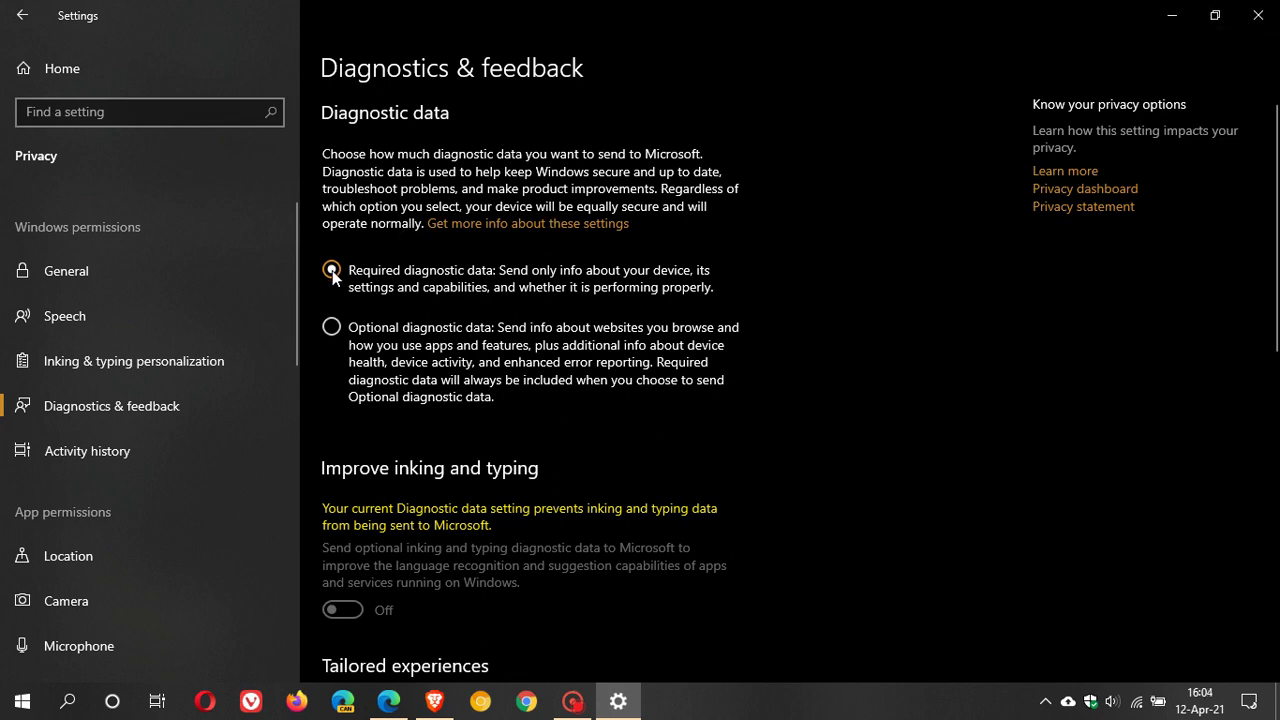
pyautogui.click(1176, 16)
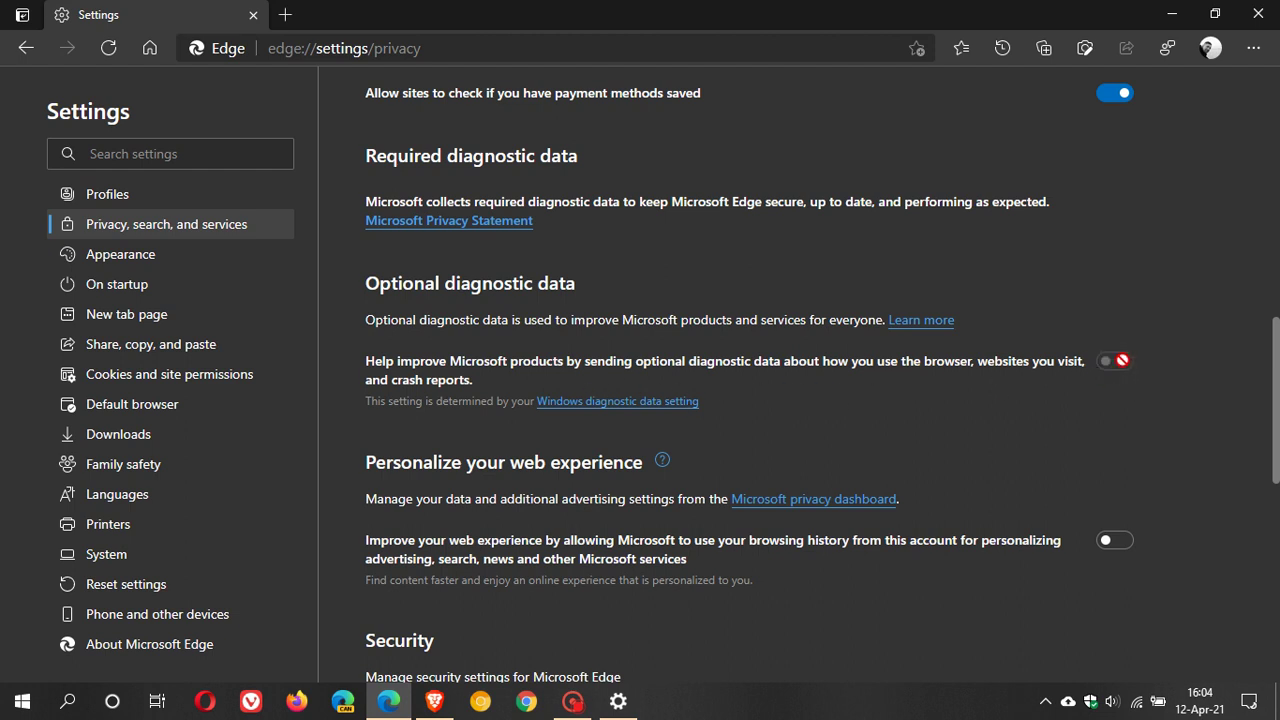
pyautogui.scroll(-2, 1000, 403)
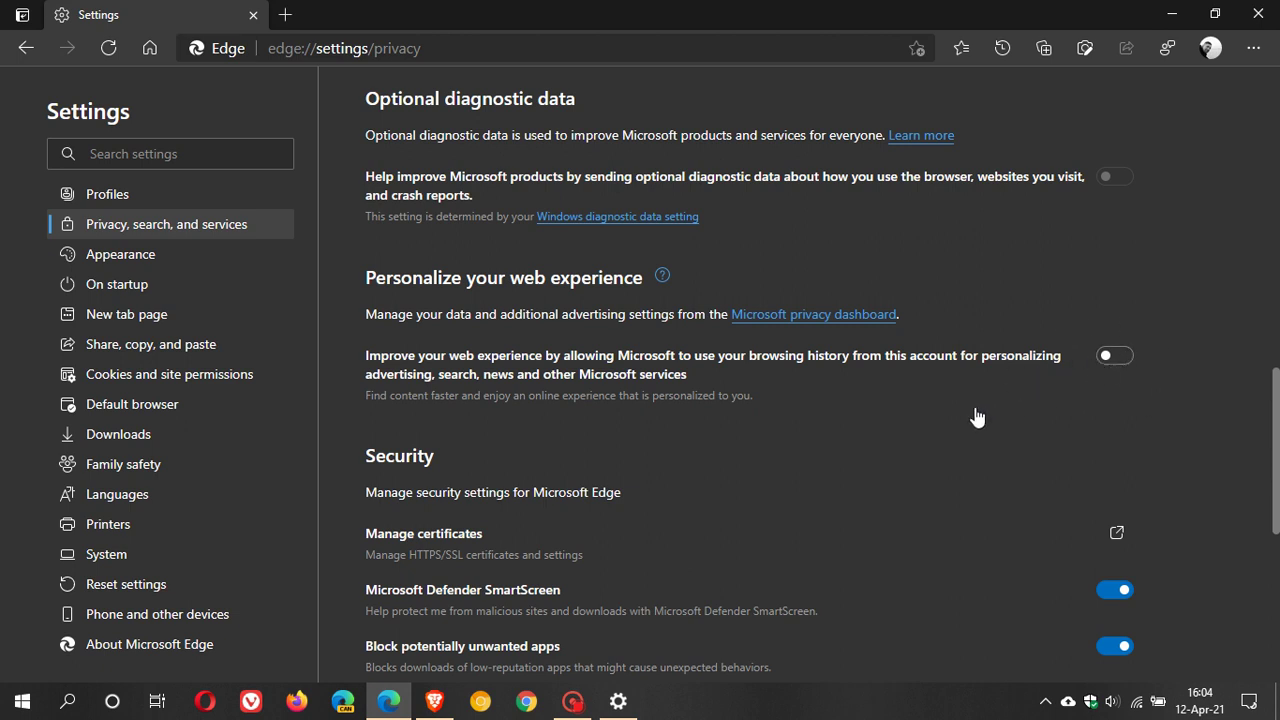
pyautogui.scroll(-4, 960, 413)
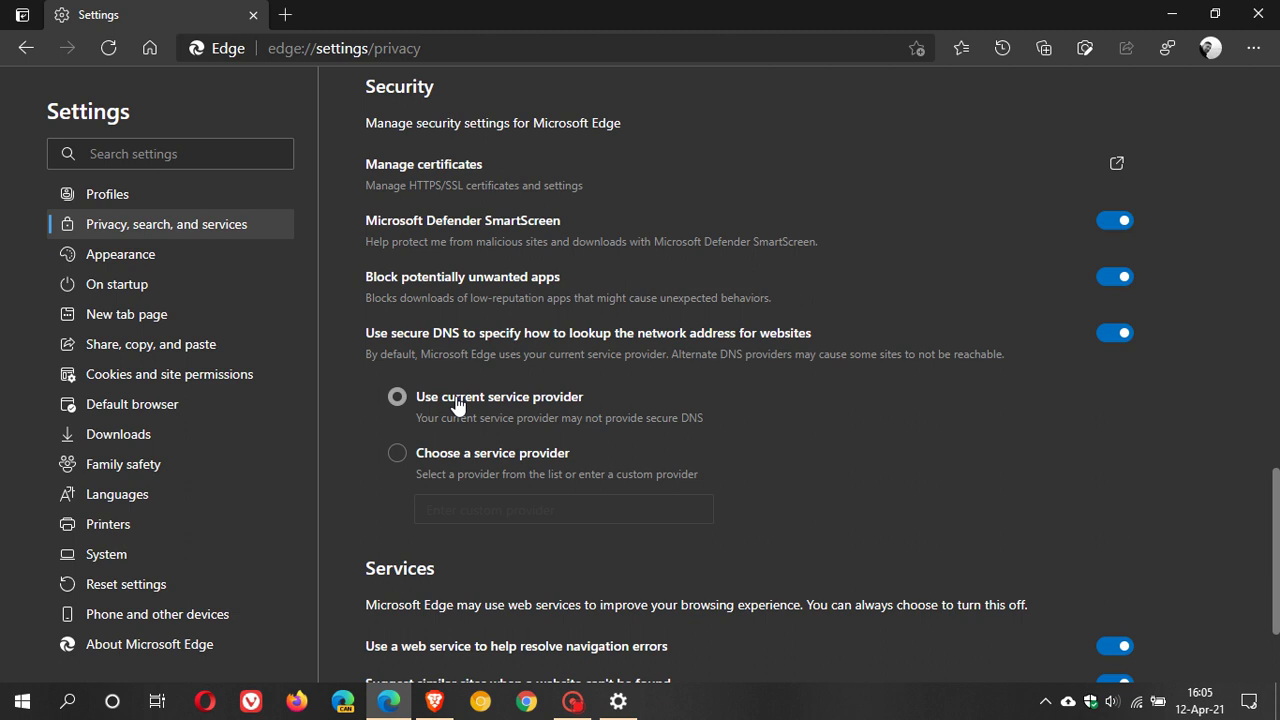
pyautogui.click(397, 455)
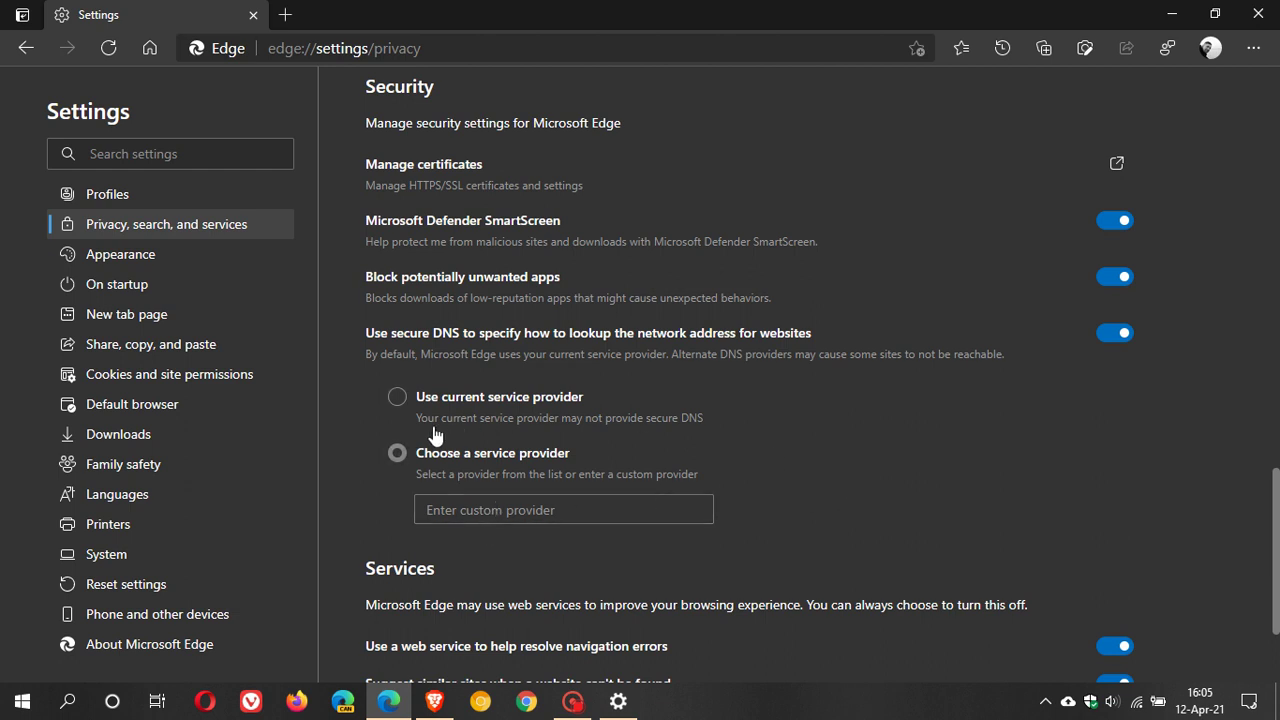
pyautogui.click(398, 398)
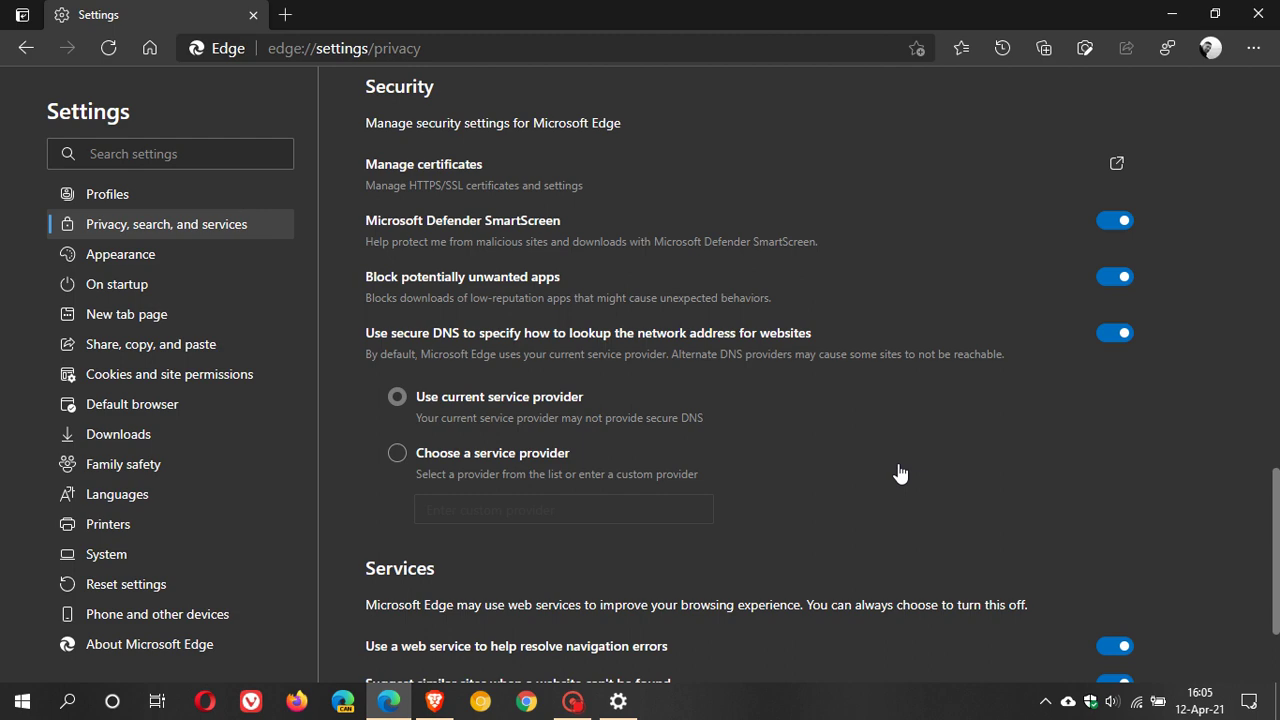
pyautogui.scroll(-2, 967, 455)
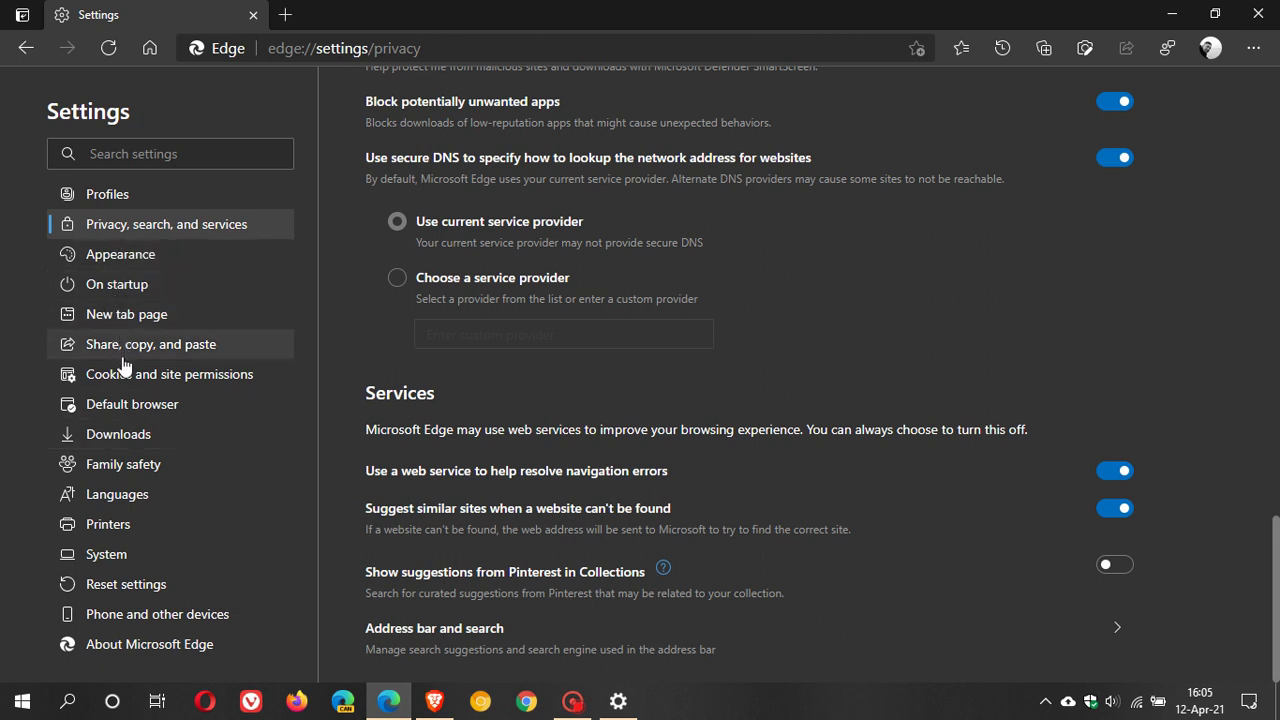
# Step: In System settings, turn off 'Continue running background apps when Microsoft Edge is closed'
pyautogui.click(110, 556)
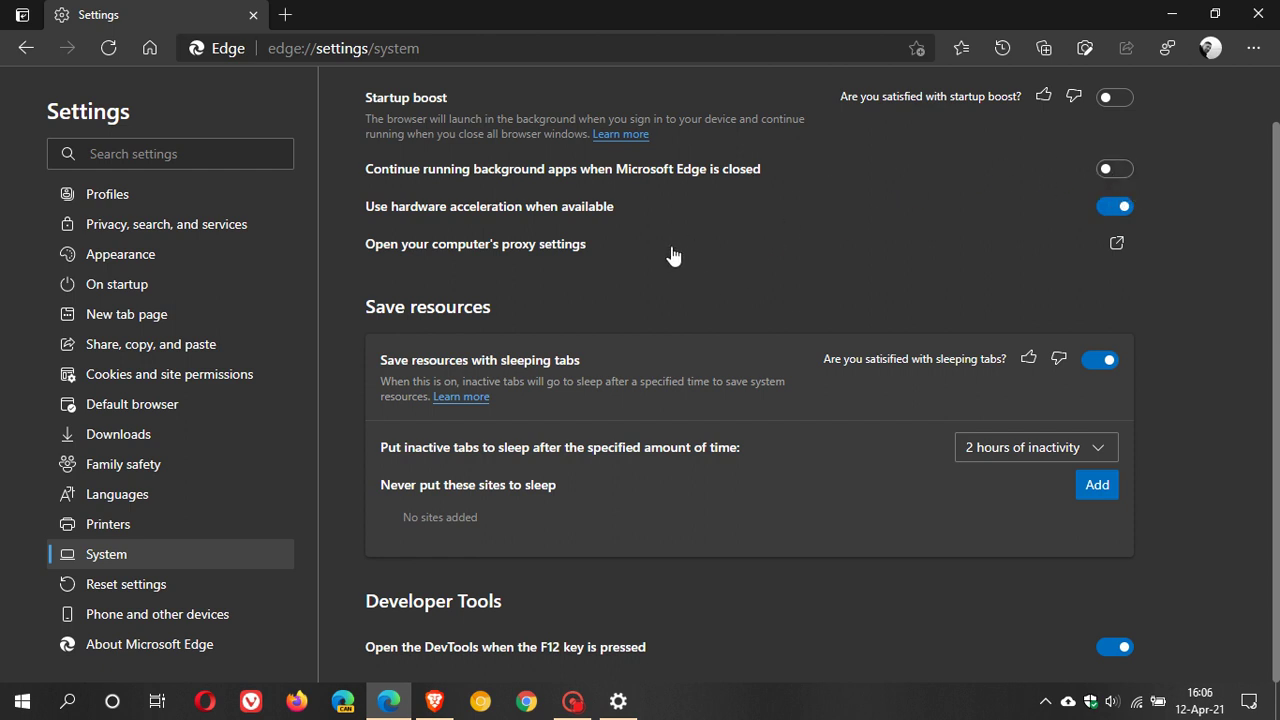
pyautogui.click(1124, 170)
pyautogui.click(1109, 171)
# Step: Confirm on About Microsoft Edge that version 89.0.774.75 is up to date, then go Home
pyautogui.click(150, 646)
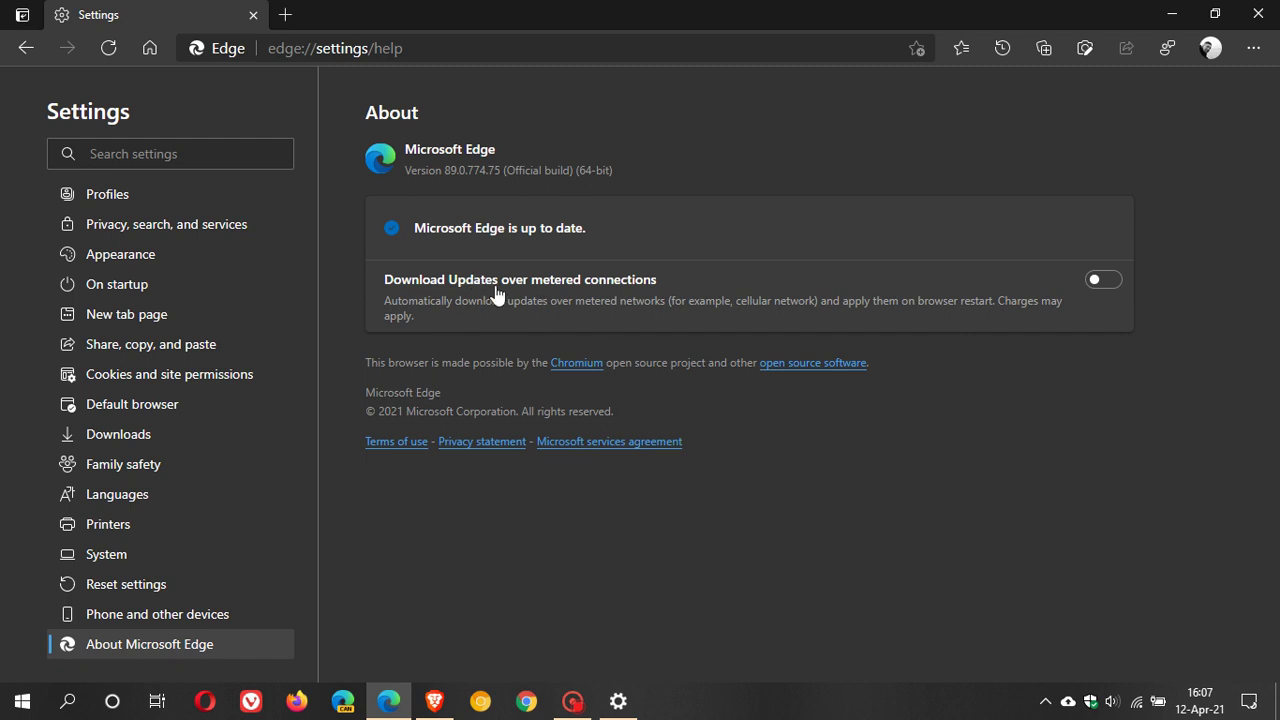
pyautogui.click(149, 47)
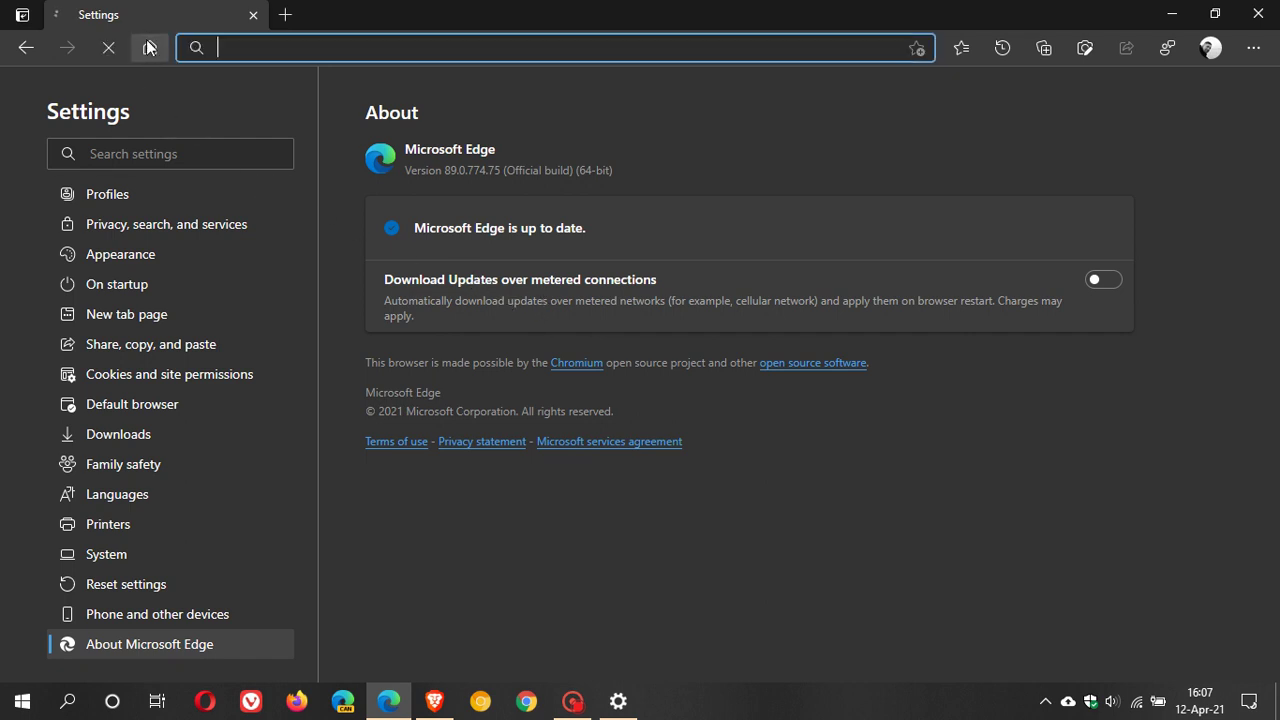